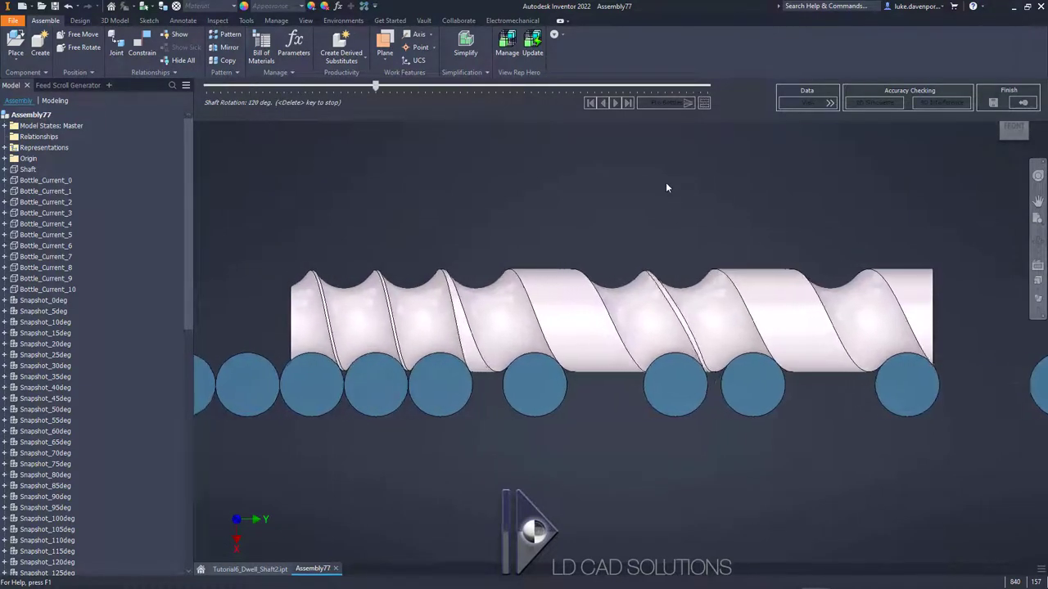
Step: Stop the shaft rotation playback, close the simulation and exit the feed scroll generator
key("Delete")
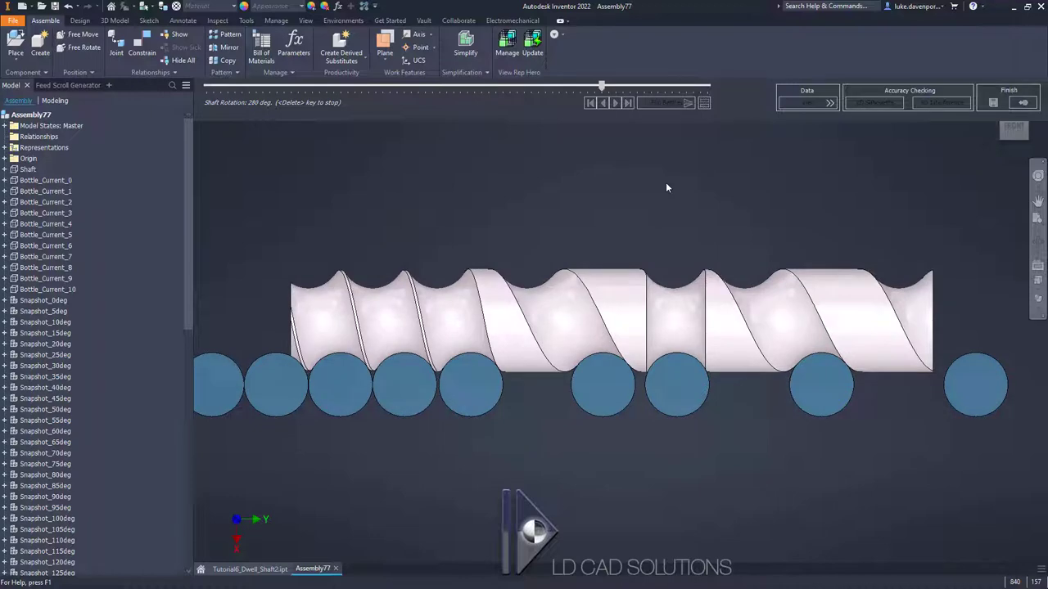
left_click(1023, 104)
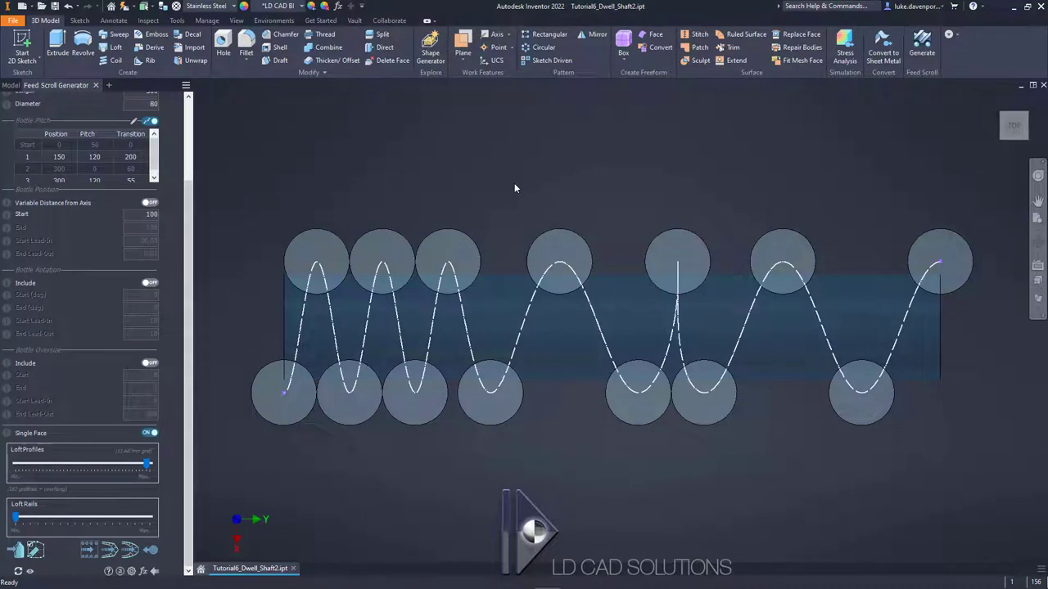
left_click(152, 550)
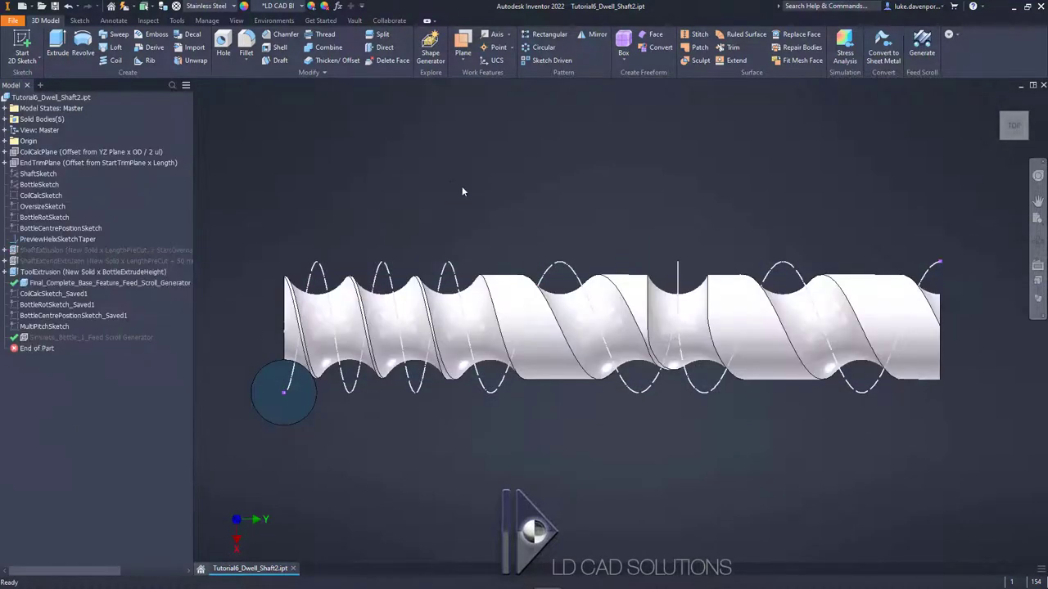
Step: Create a new part from the Standard.ipt template and start the Feed Scroll Generator in it
left_click(23, 7)
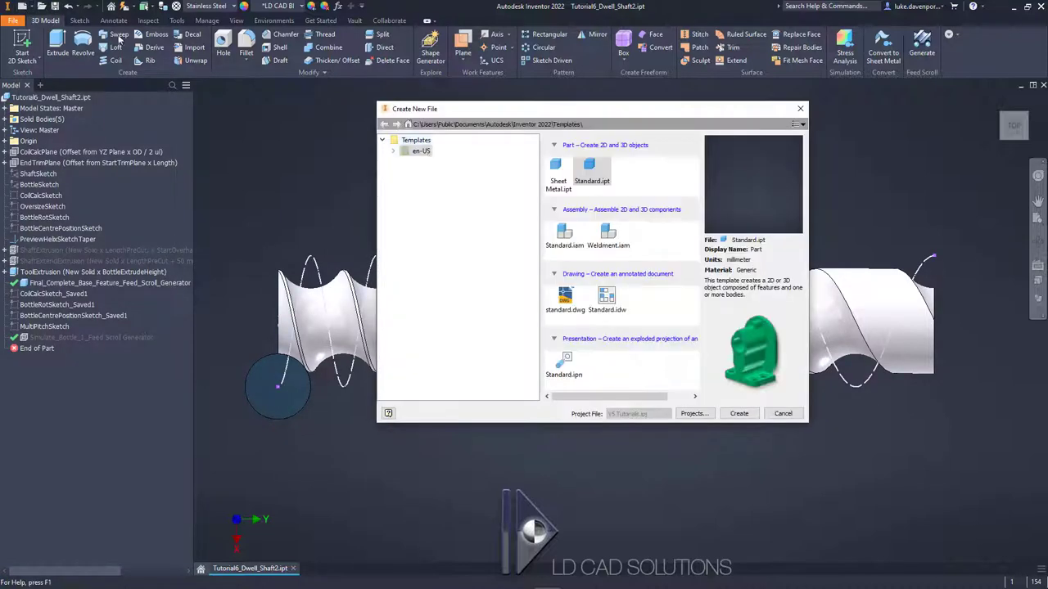
double_click(591, 174)
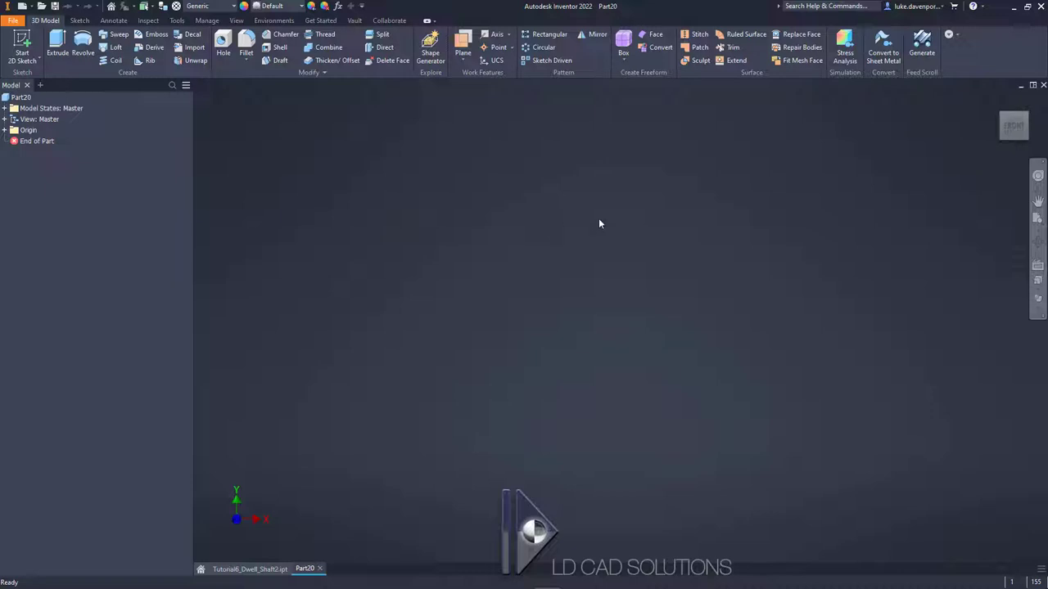
left_click(922, 43)
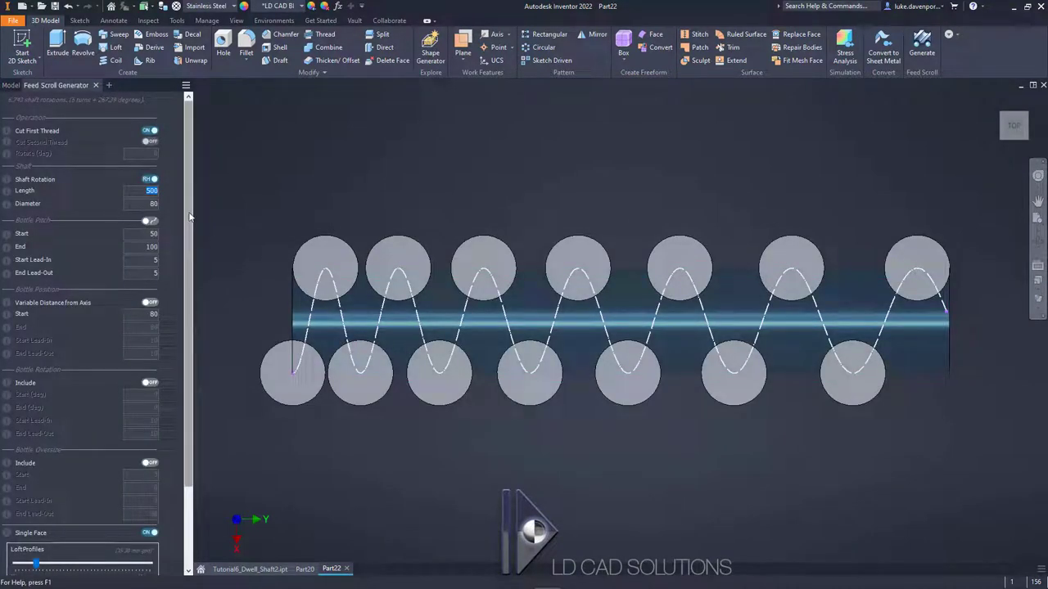
Step: Set the bottle position's start distance to 100 and open the multi-pitch definition for the bottle pitch
left_click(150, 313)
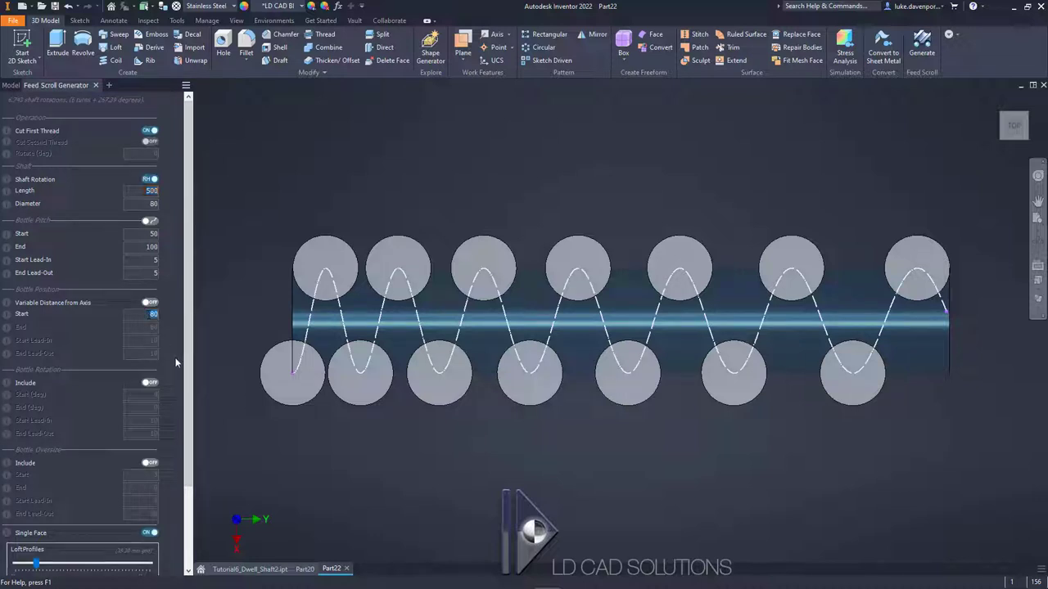
type("100")
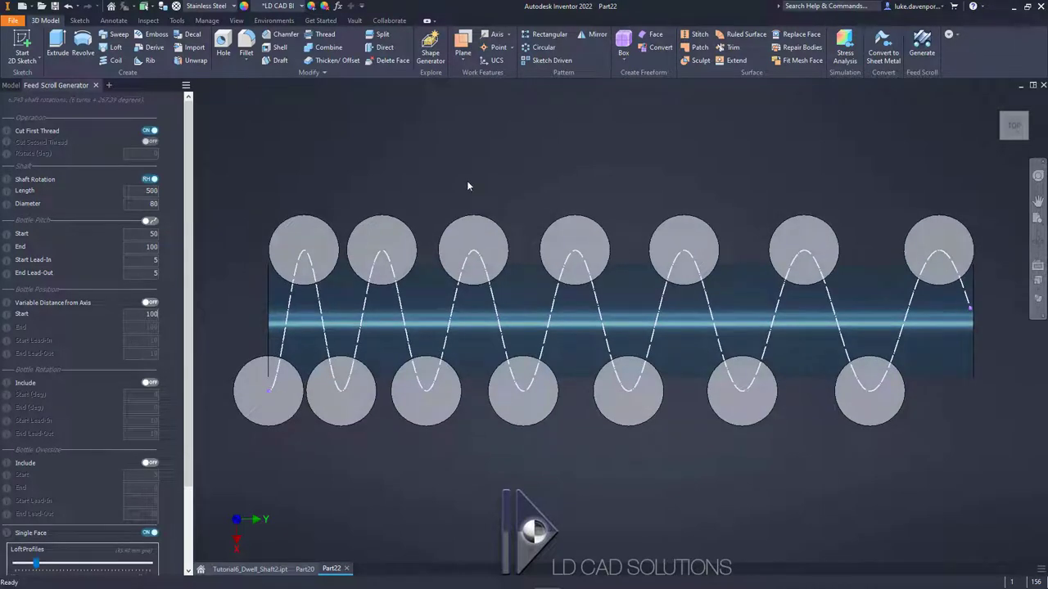
left_click(152, 221)
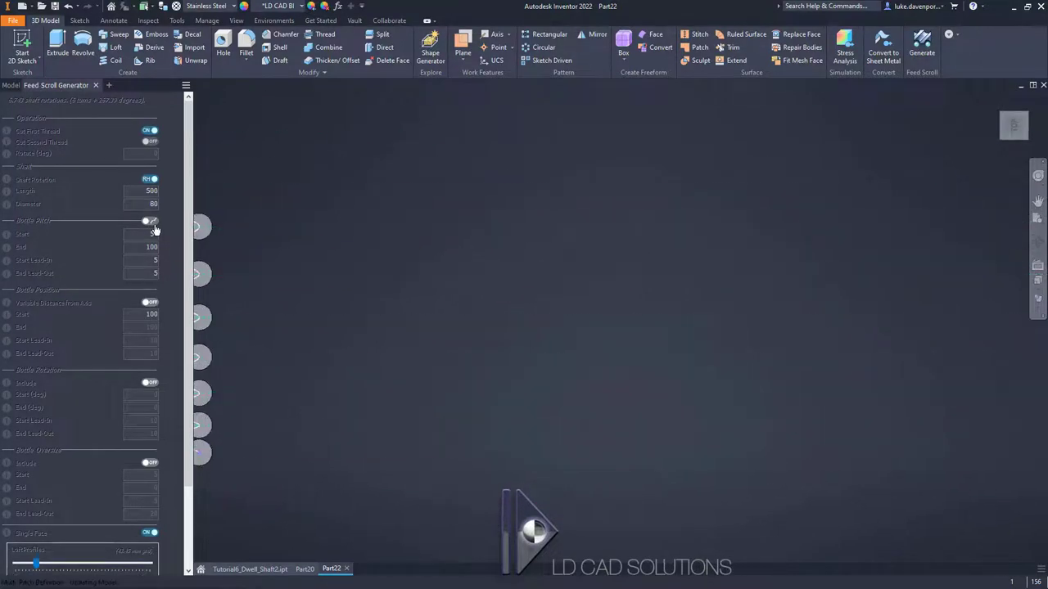
left_click(153, 224)
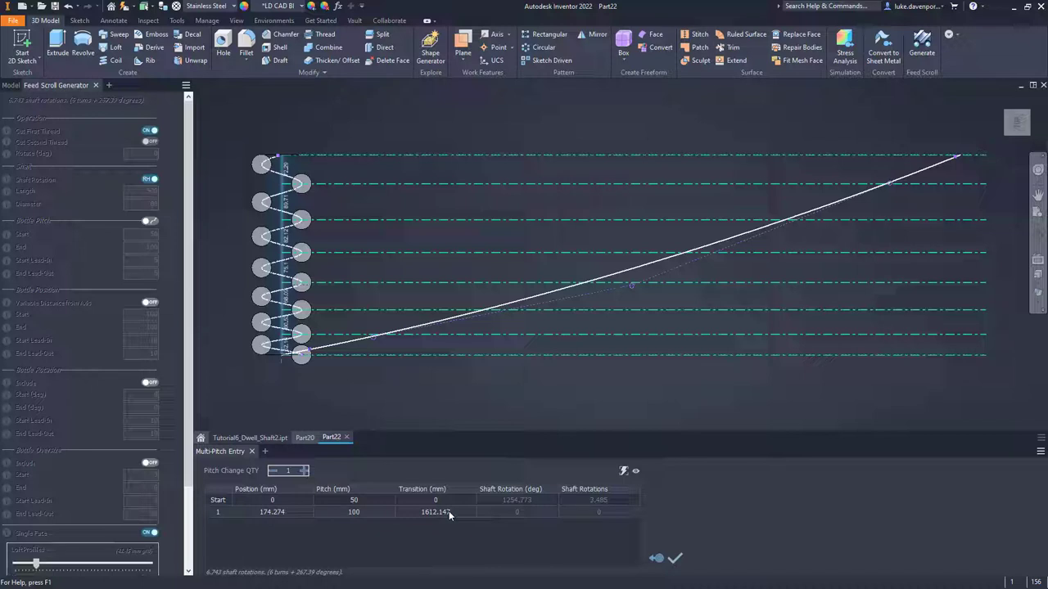
Step: Set the first pitch change to a pitch of 120 mm with a transition of 0 mm
left_click(359, 512)
left_click(365, 501)
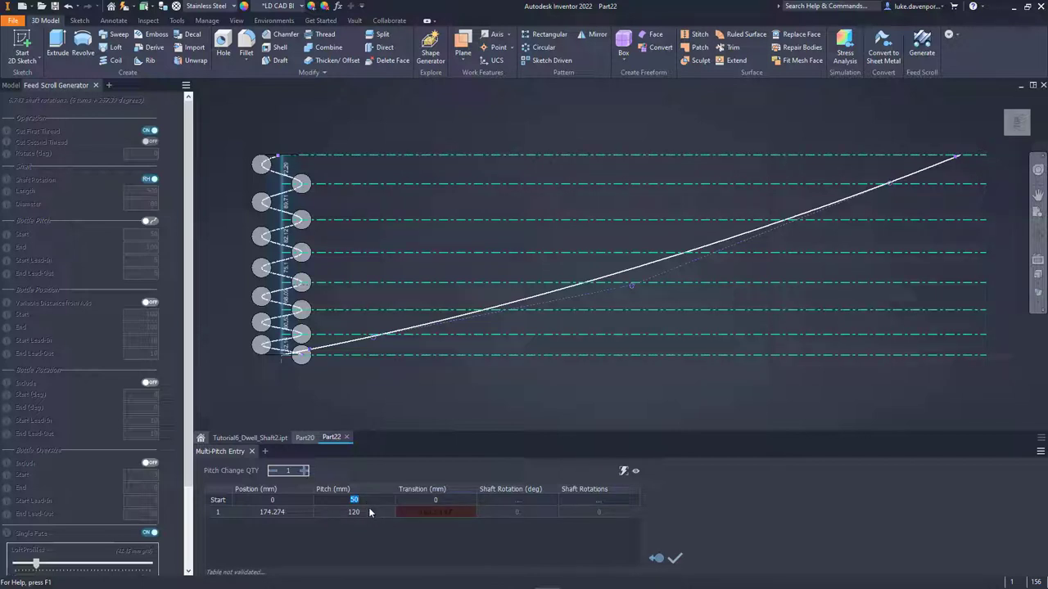
left_click(368, 512)
left_click(423, 516)
type("0")
key("Return")
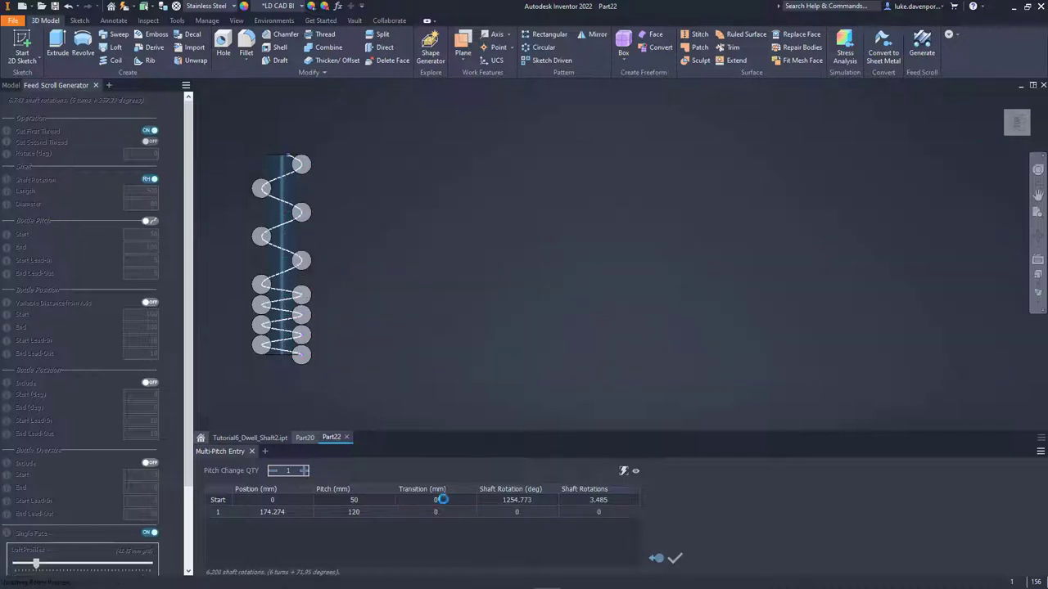
Step: Set the position of the first pitch change to 150 mm
left_click(291, 512)
type("15")
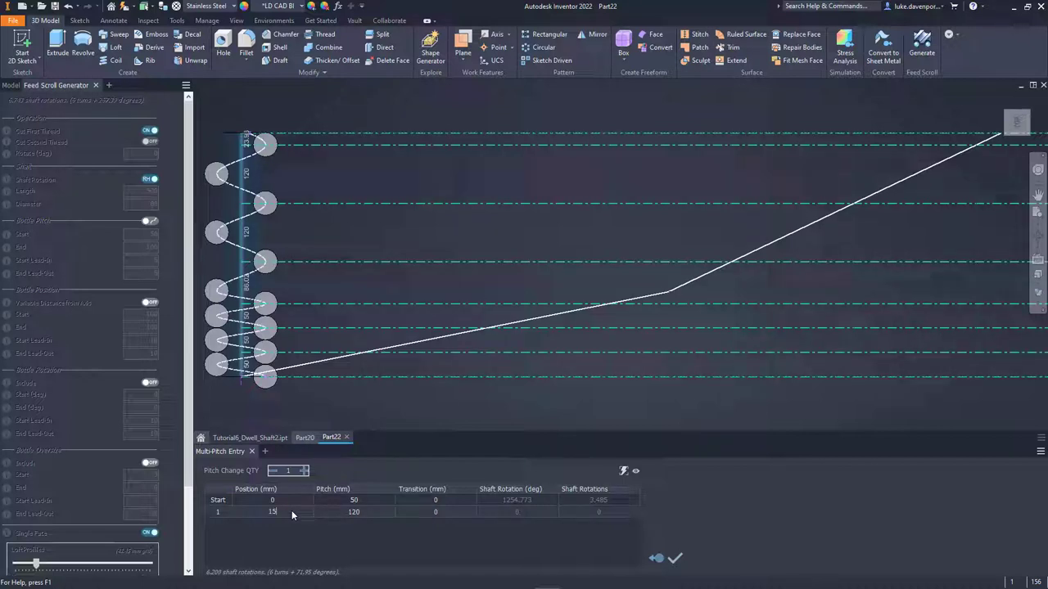
type("0")
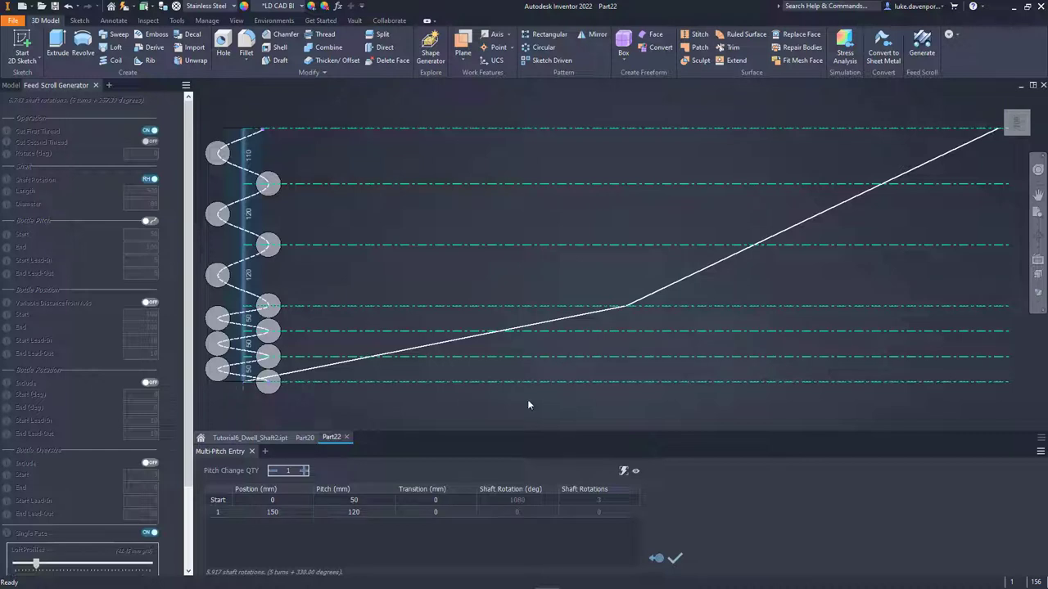
Step: Add a second pitch change at position 300 mm with a pitch of 0 mm to define a dwell
left_click(304, 473)
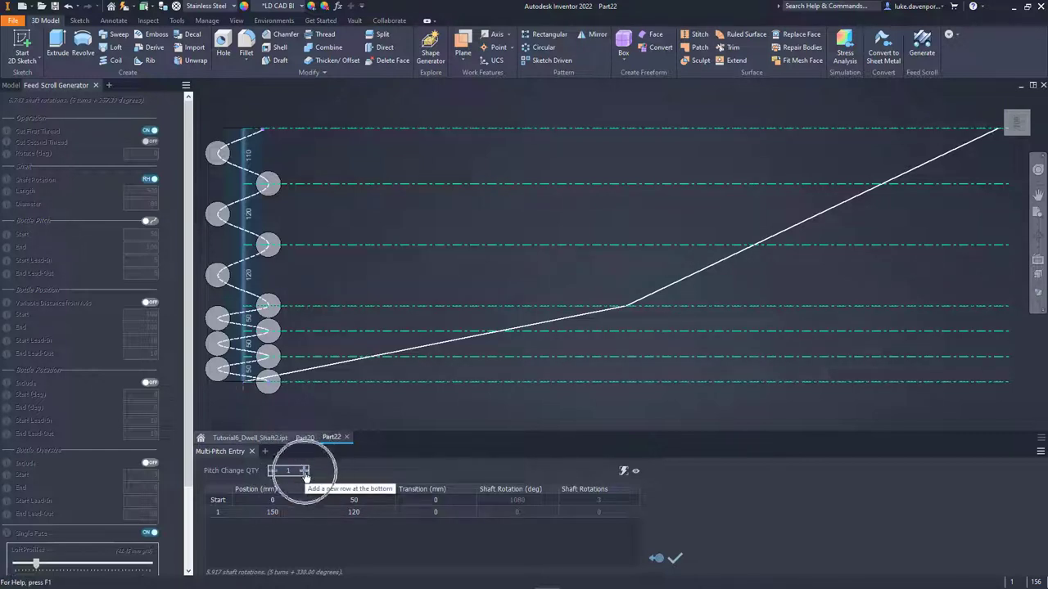
right_click(301, 513)
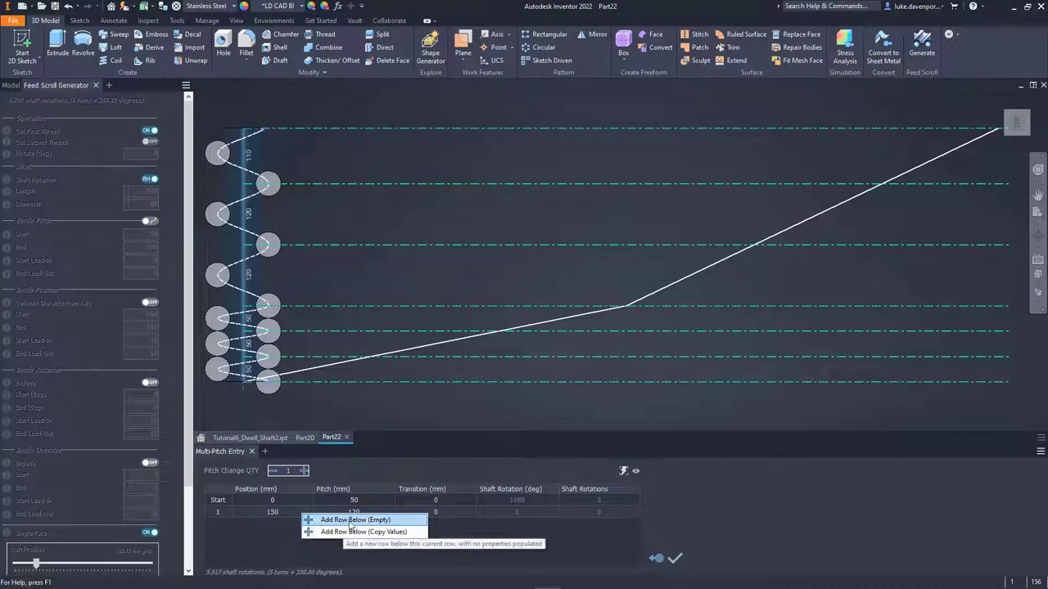
left_click(347, 532)
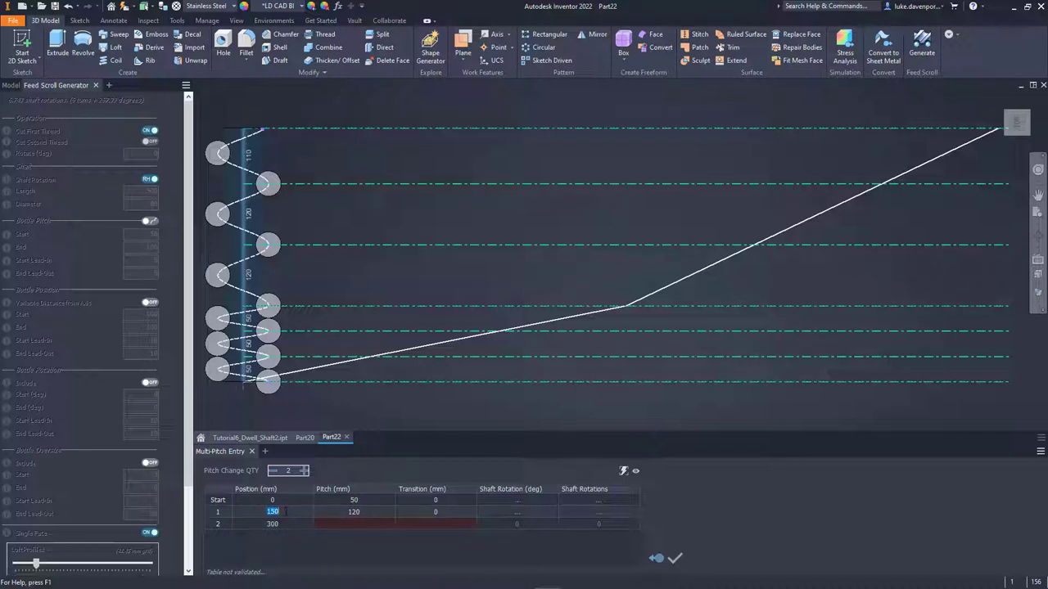
left_click(359, 523)
left_click(378, 512)
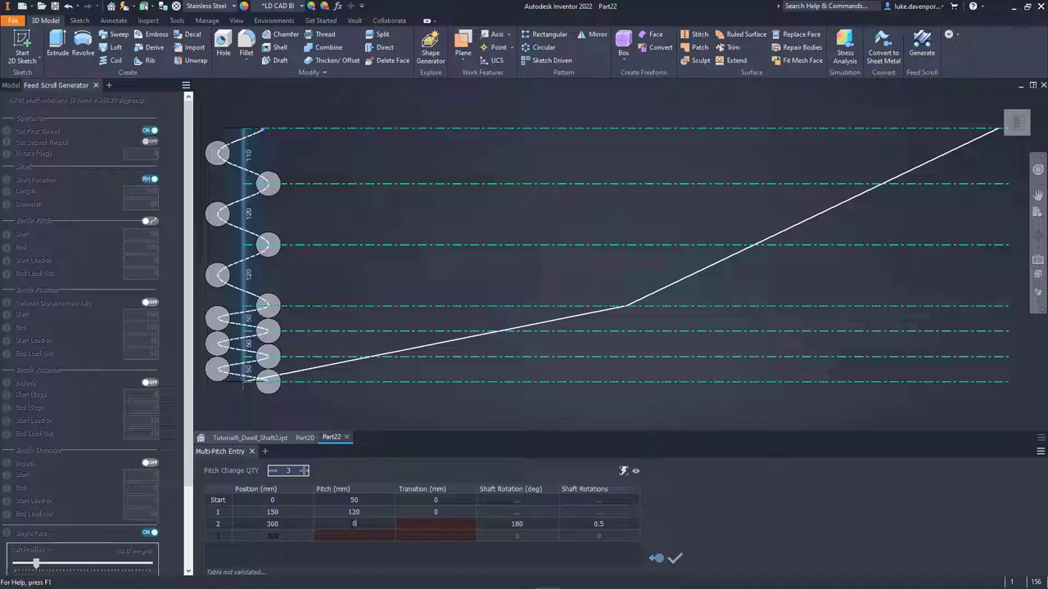
Step: Set the pitch after the dwell to 120 mm and the transitions of the second and third rows to 0 mm
left_click(418, 536)
left_click(352, 535)
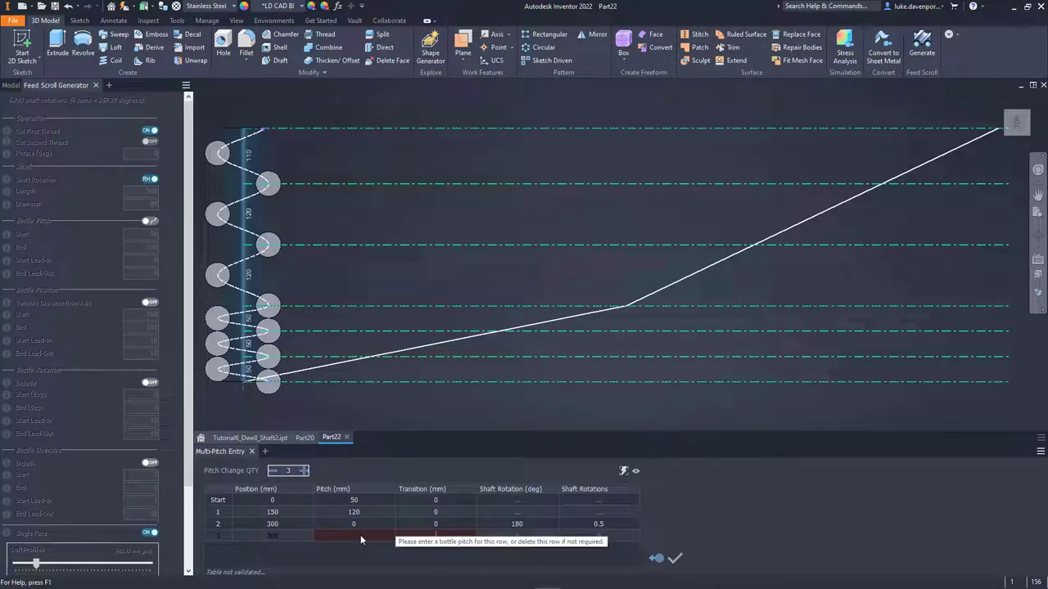
left_click(360, 536)
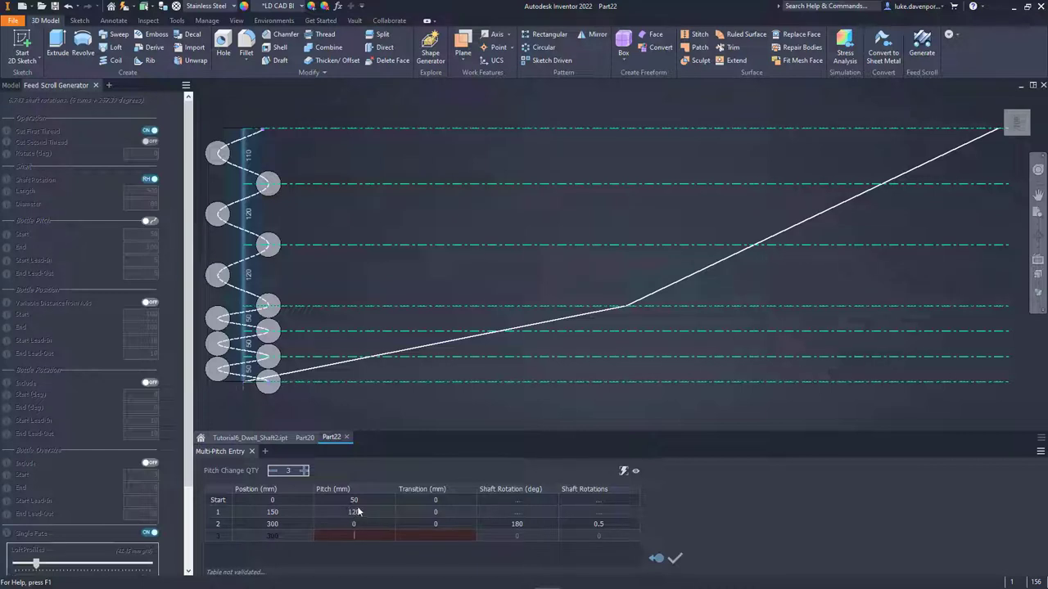
left_click(356, 536)
type("15")
left_click(417, 538)
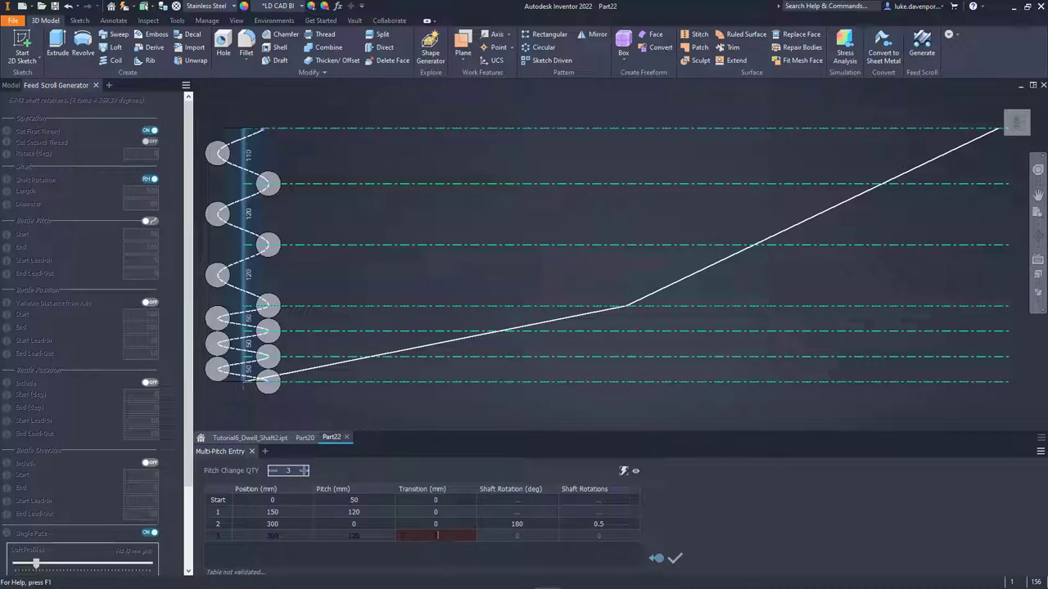
left_click(446, 523)
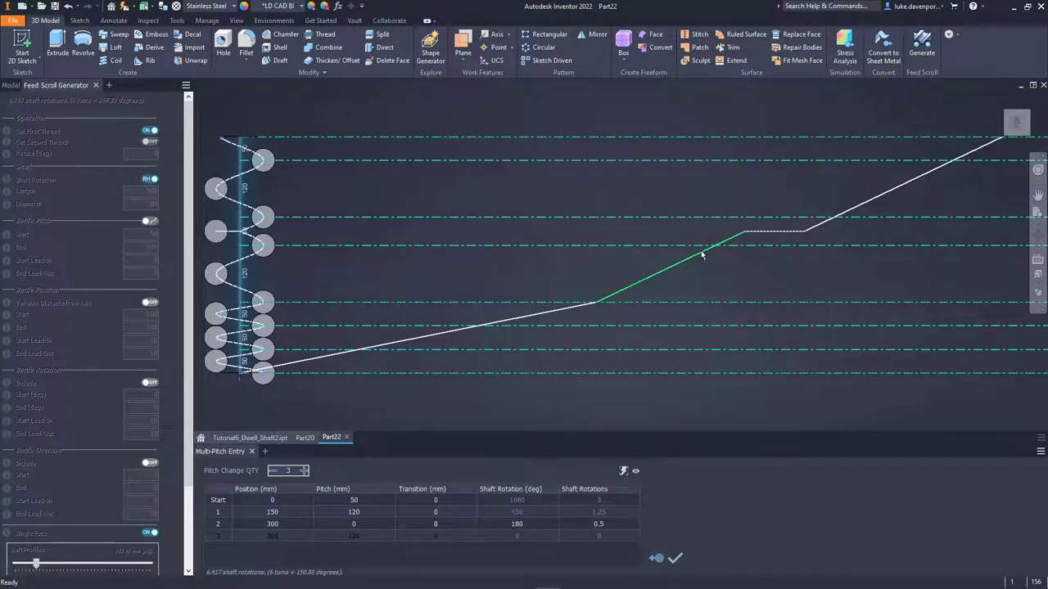
Step: Try 0.8 shaft rotations for the dwell section in the second row
left_click(744, 235)
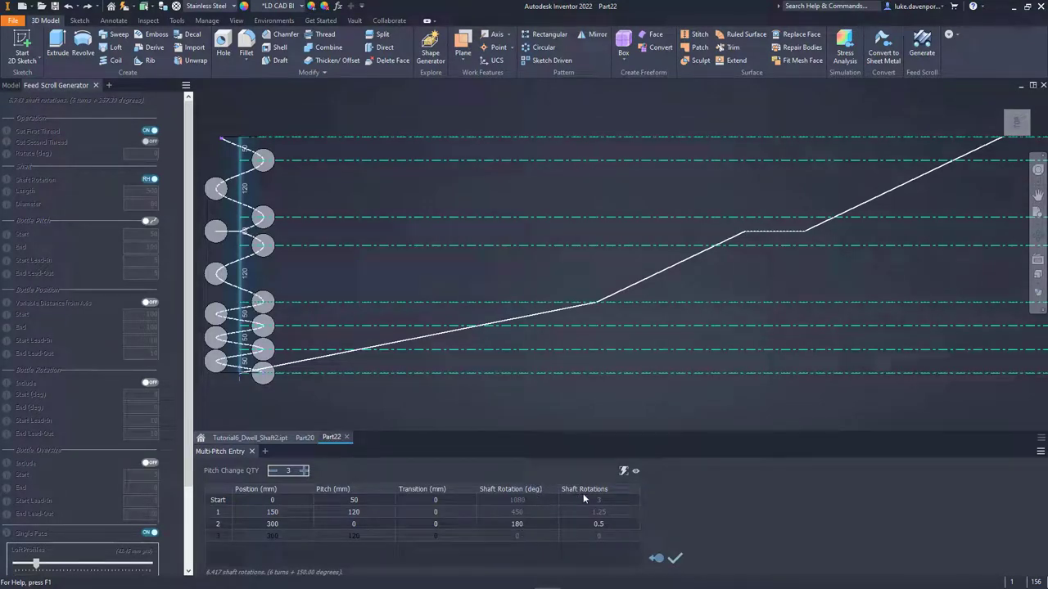
left_click(529, 526)
left_click(611, 527)
left_click(531, 517)
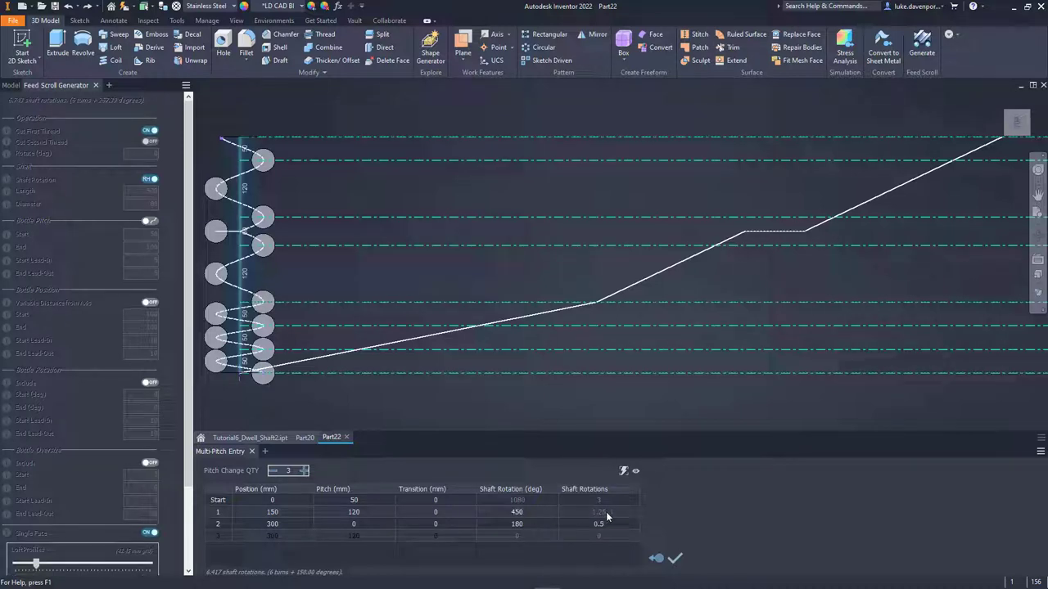
left_click(528, 512)
left_click(517, 524)
left_click(610, 522)
type("0.8")
key("Return")
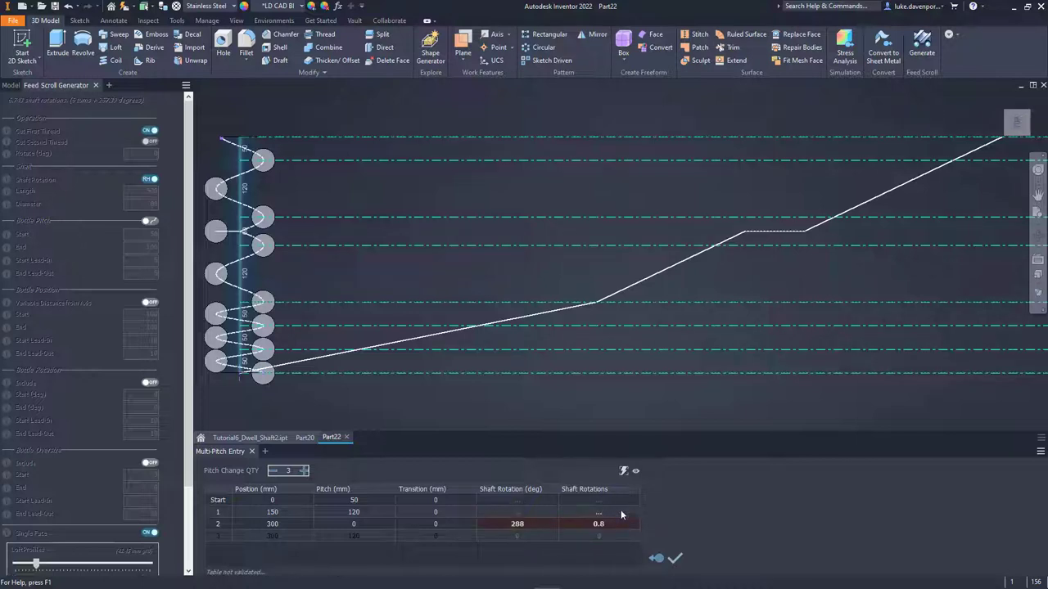
Step: Set the dwell section's shaft rotations to 0.65
double_click(617, 524)
type("0.65")
key("Return")
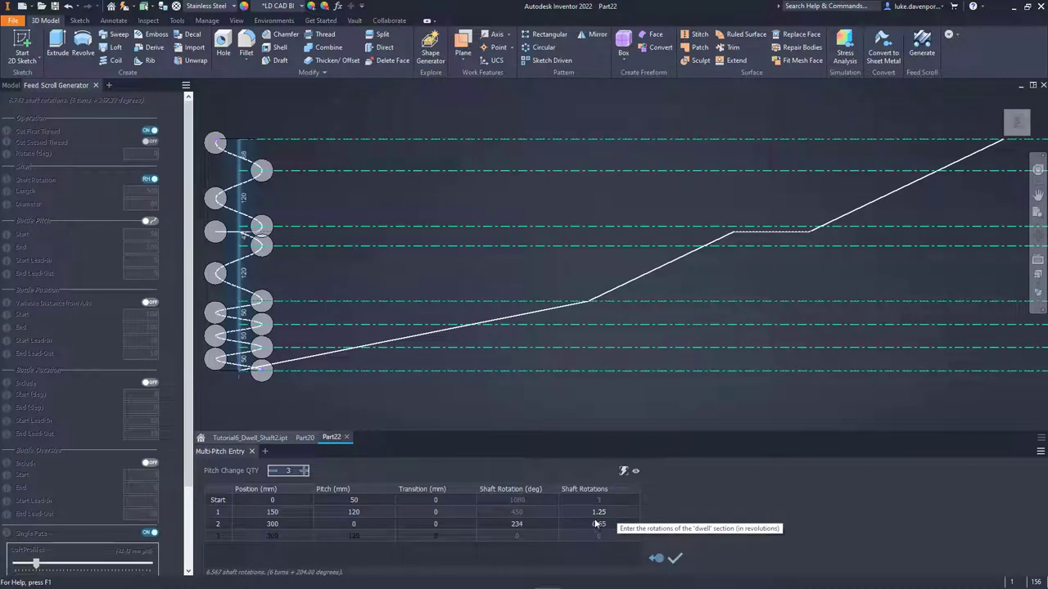
Step: Check the bottle spacing around the dwell and reduce its shaft rotations to 0.55
scroll(369, 287, "up", 3)
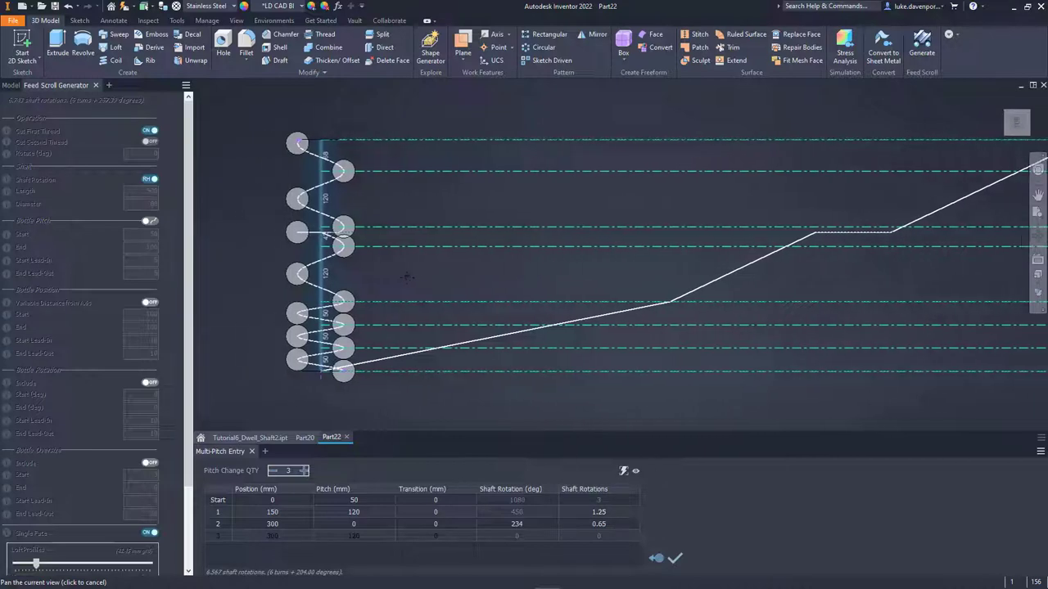
scroll(361, 241, "up", 5)
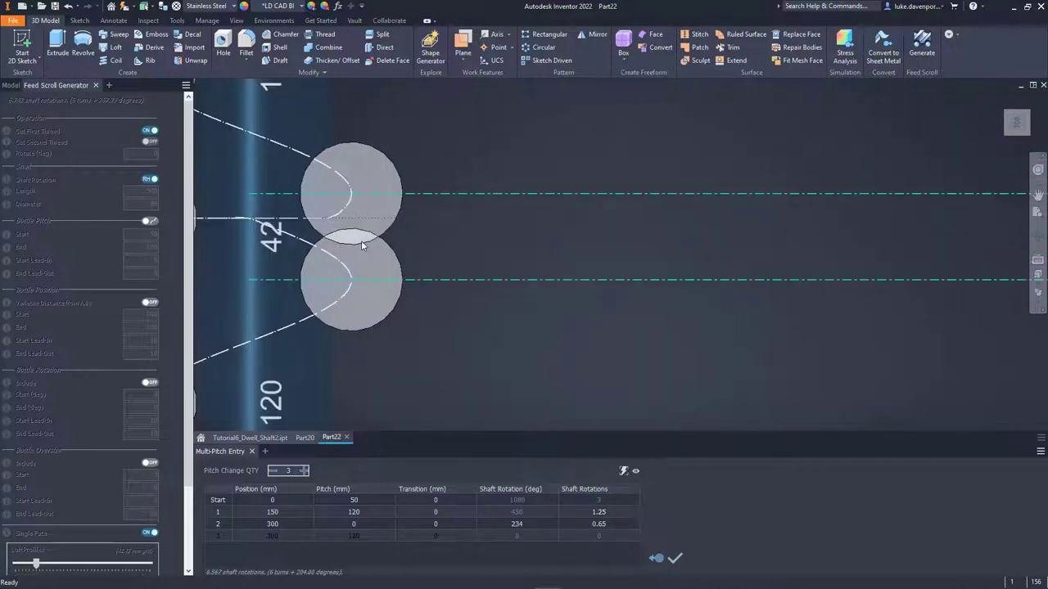
scroll(317, 250, "down", 2)
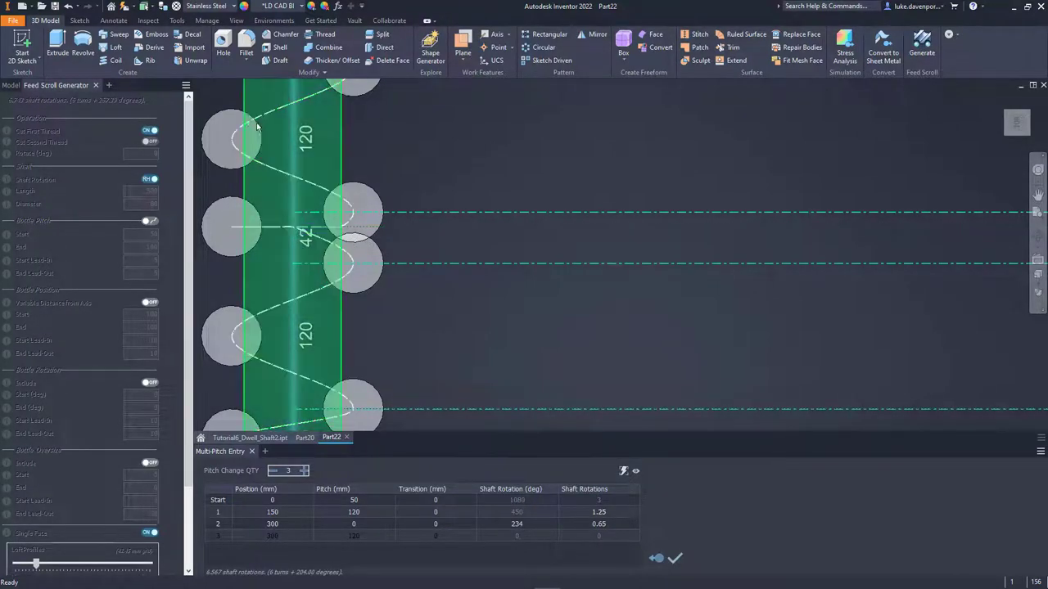
scroll(414, 250, "down", 3)
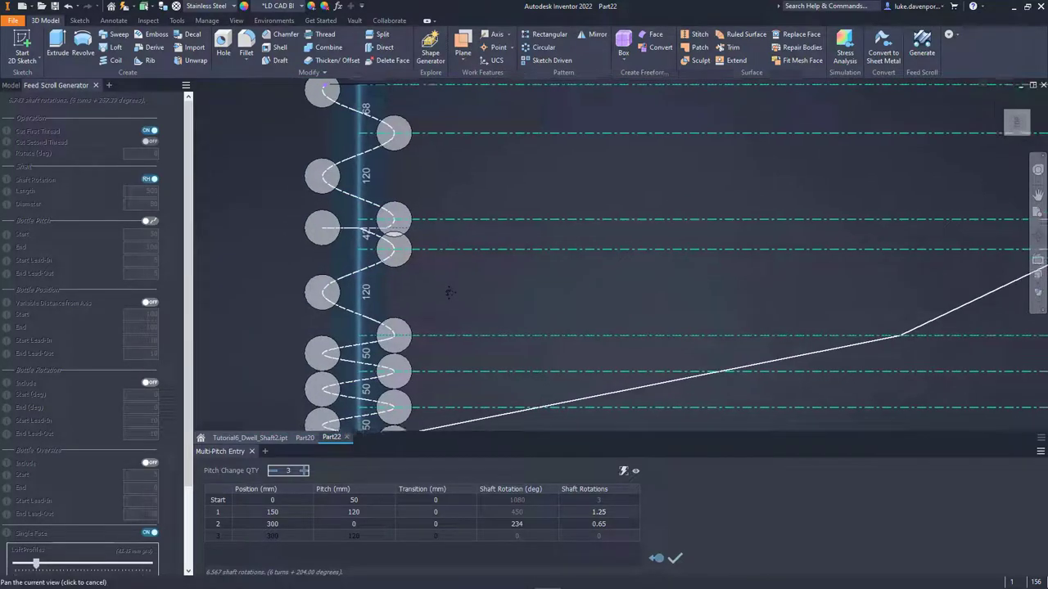
scroll(432, 272, "up", 3)
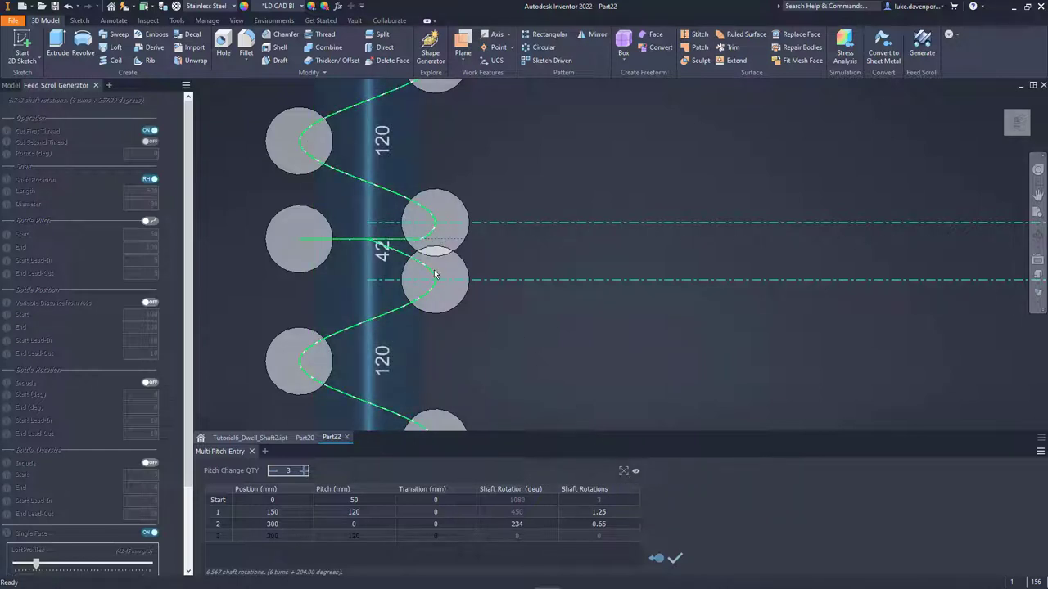
middle_click_drag(550, 355, 561, 355)
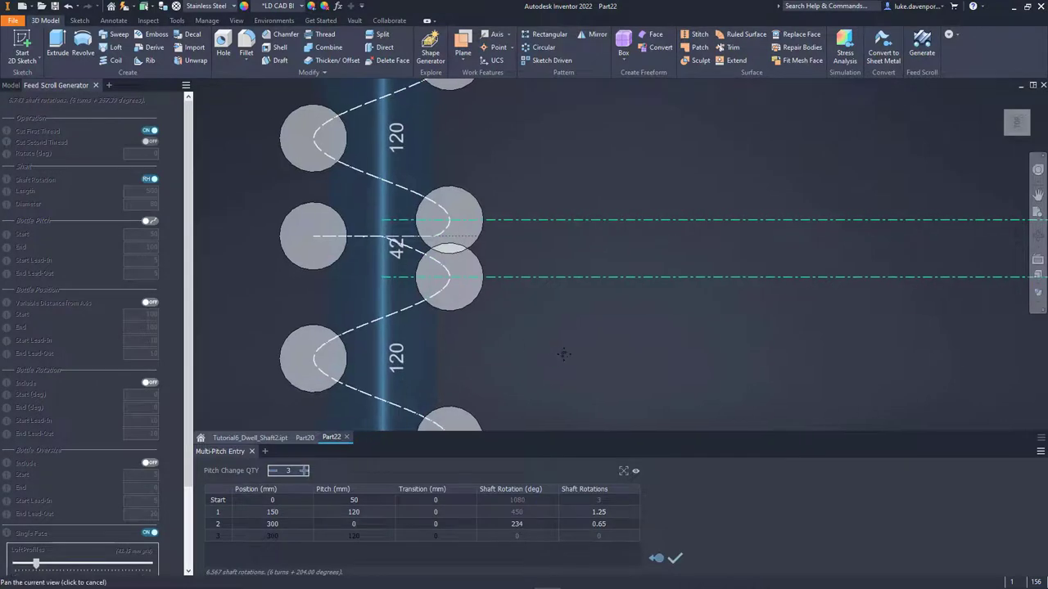
left_click(608, 528)
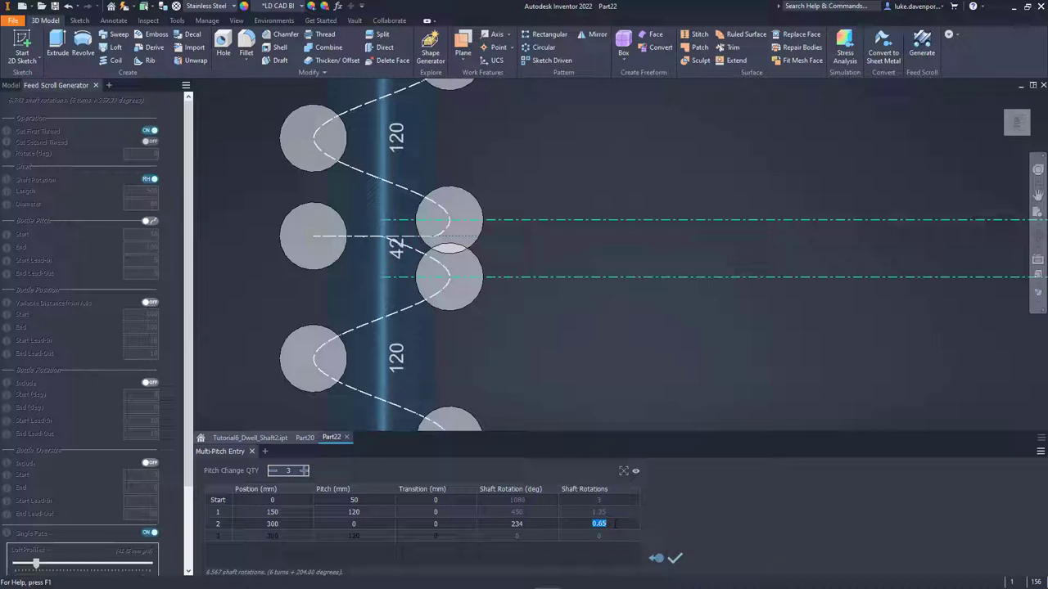
type("0.55")
key("Return")
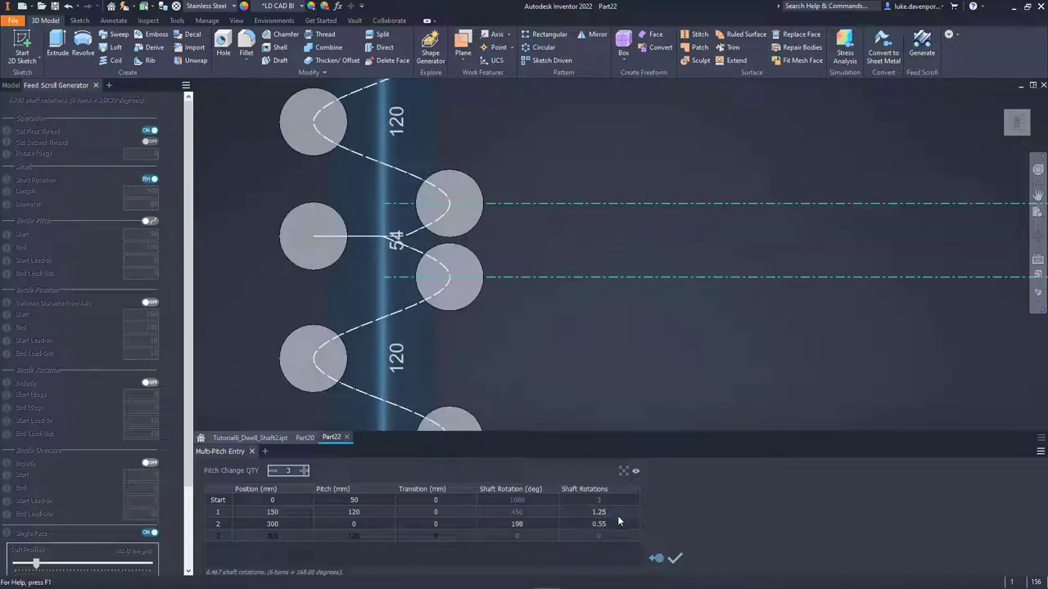
Step: Set the dwell section's shaft rotations to 0.6
double_click(615, 523)
type("0.6")
key("Return")
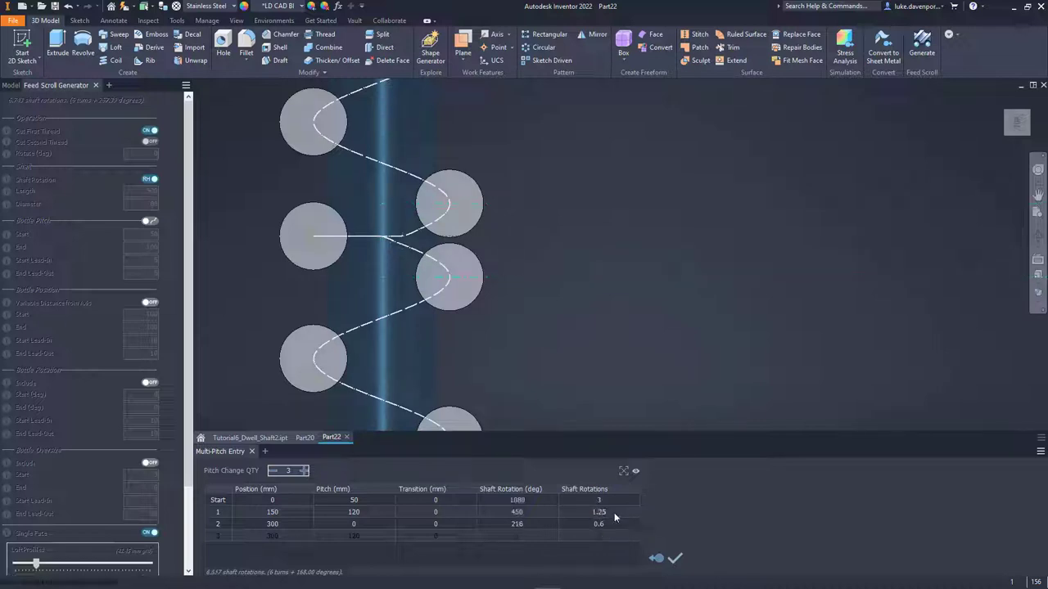
Step: Try 0.62 shaft rotations for the dwell section in the second row
double_click(610, 524)
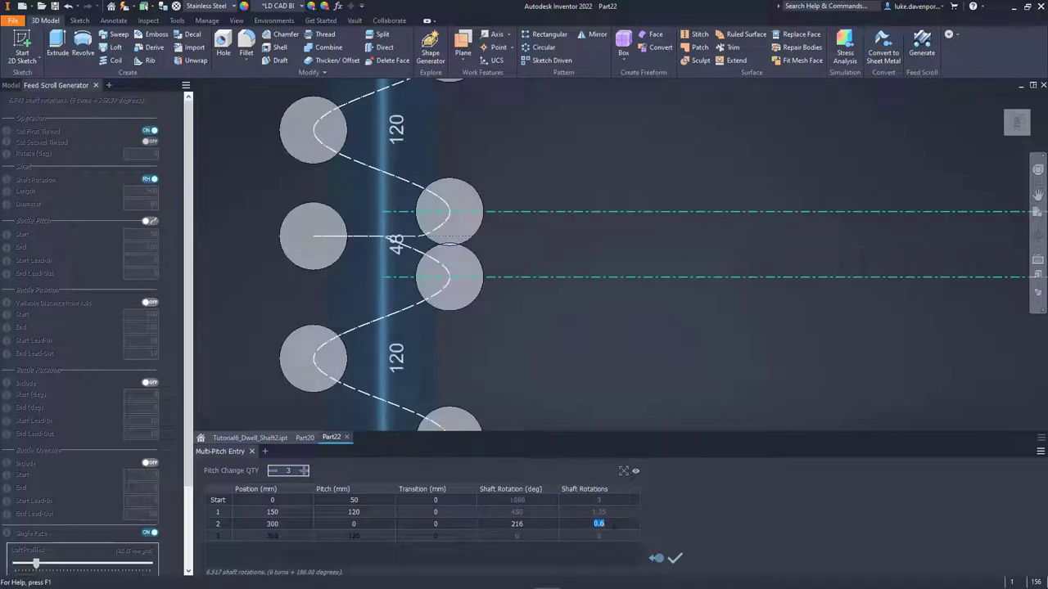
type("0.62")
key("Return")
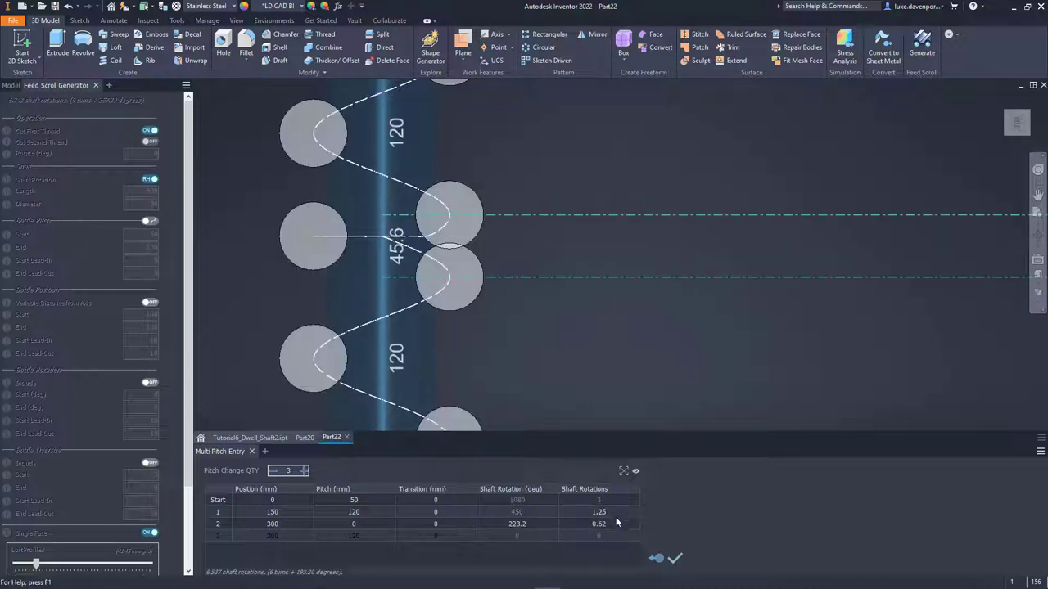
Step: Set the dwell section's shaft rotations to 0.58 and check the bottle spacing around the dwell
left_click(615, 525)
type("0.58")
key("Return")
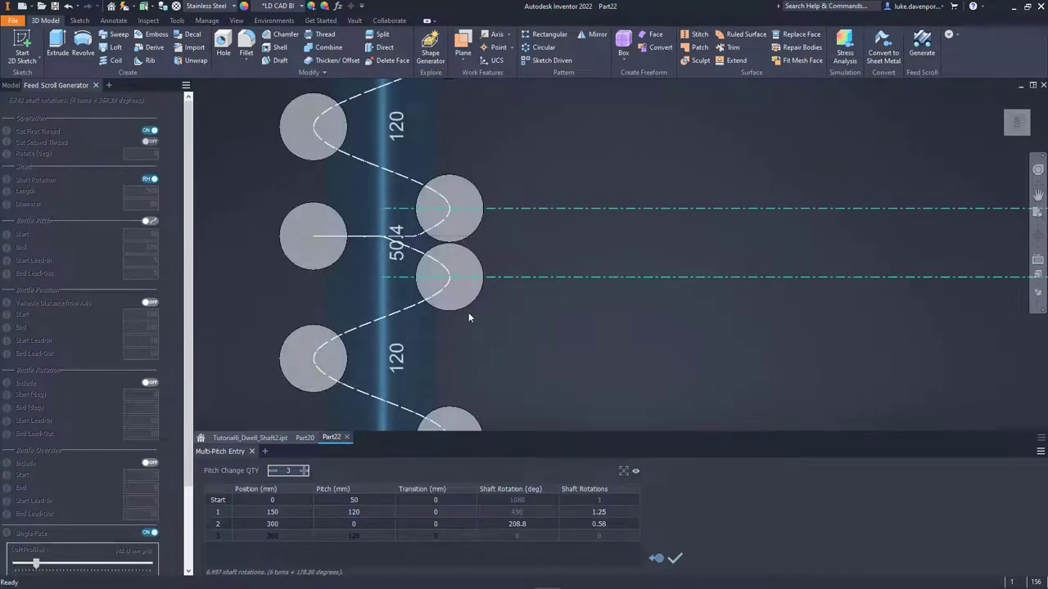
middle_click_drag(523, 336, 519, 343)
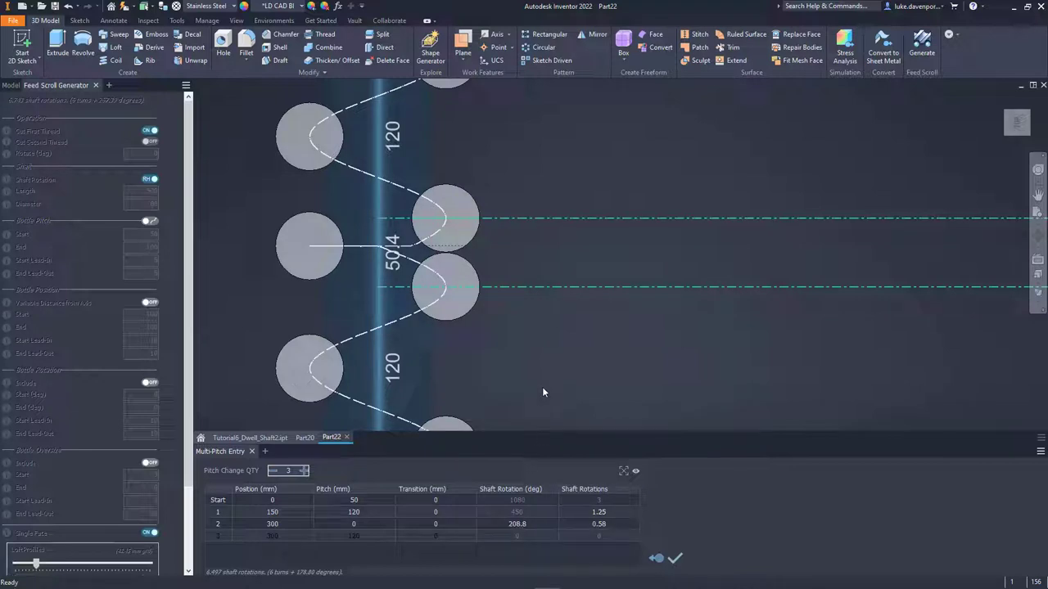
scroll(539, 384, "down", 3)
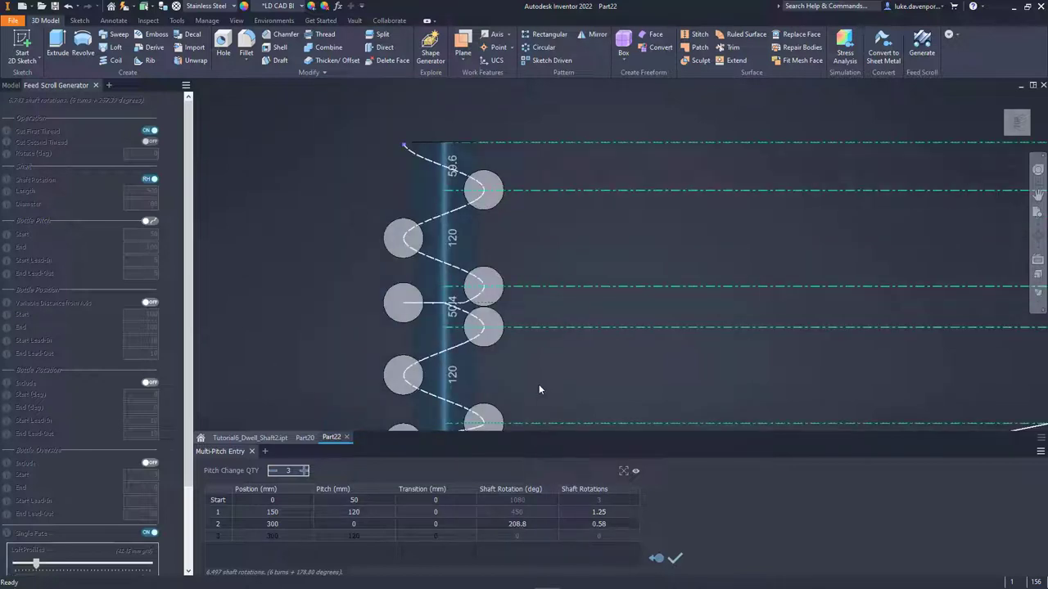
scroll(539, 384, "up", 4)
middle_click_drag(537, 384, 507, 375)
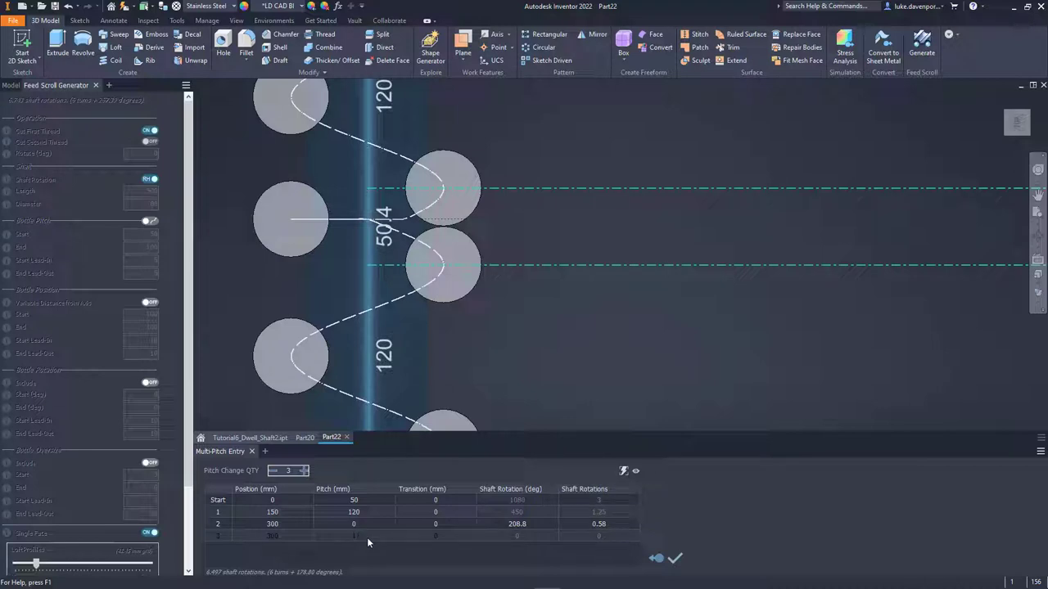
Step: Try a pitch of 115 mm in the third pitch change row and restore it to 120 mm
type("15")
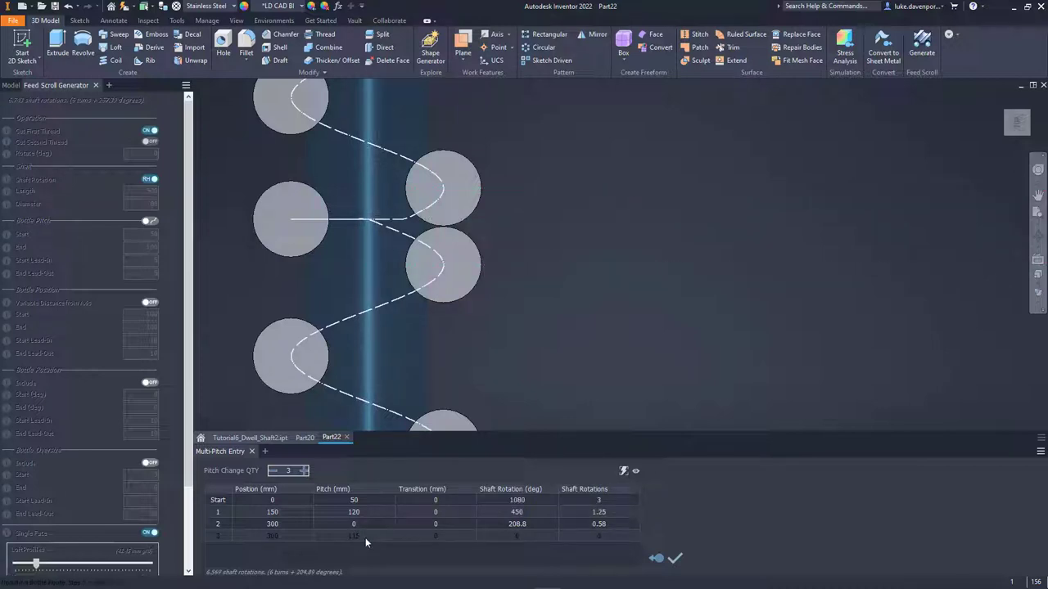
key("BackSpace")
type("120")
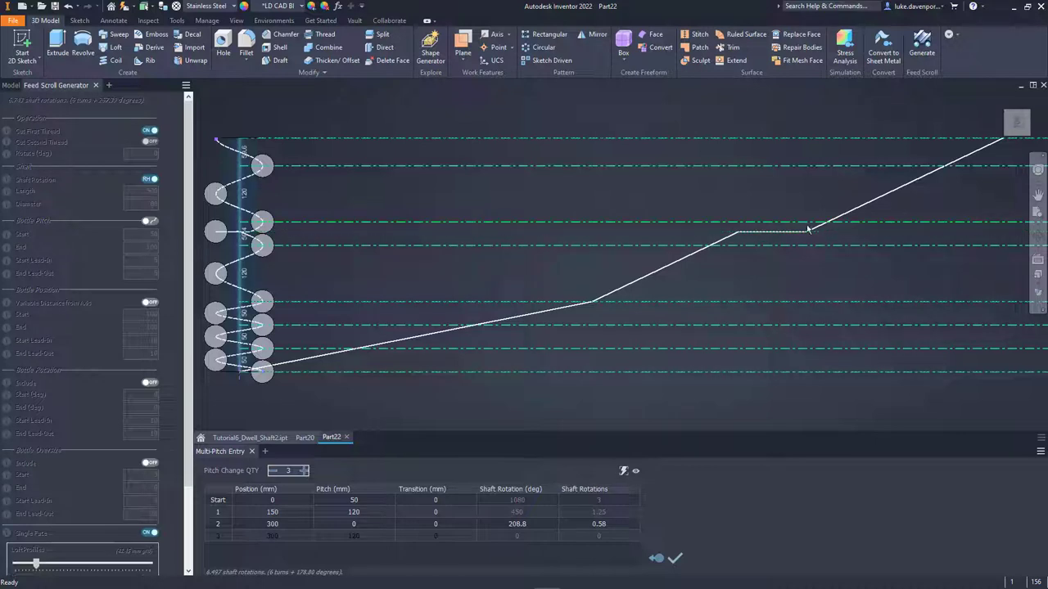
Step: Accept the multi-pitch table with its three pitch changes and view the bottle layout along the shaft
left_click(675, 558)
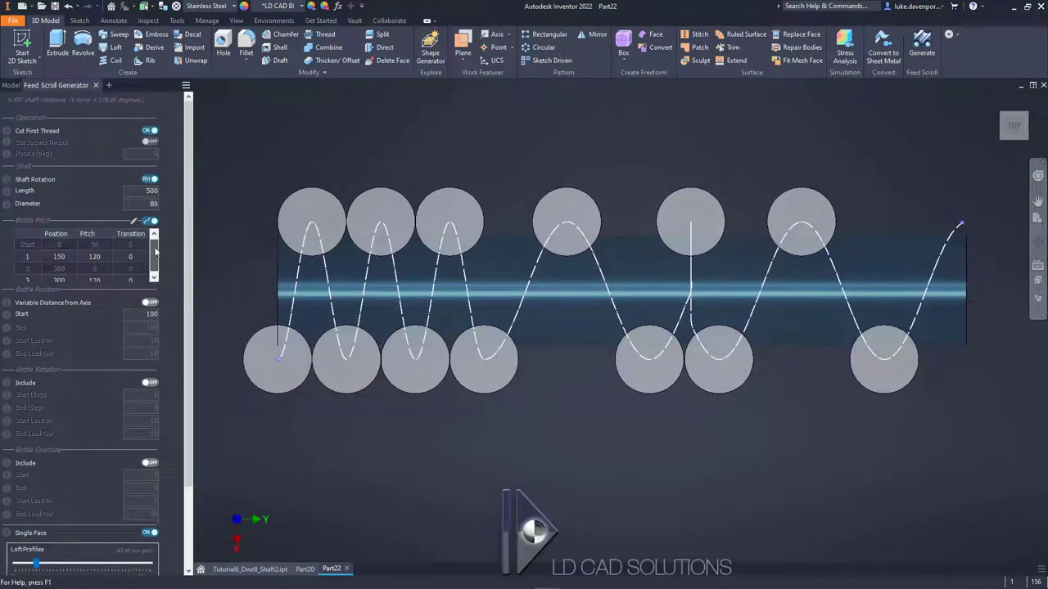
scroll(156, 240, "up", 1)
middle_click_drag(329, 148, 328, 159)
Step: Save the part as Dwell1 in the CAD folder of the TUTORIAL 6 - DWELL SHAFT NEW folder
key("ctrl+s")
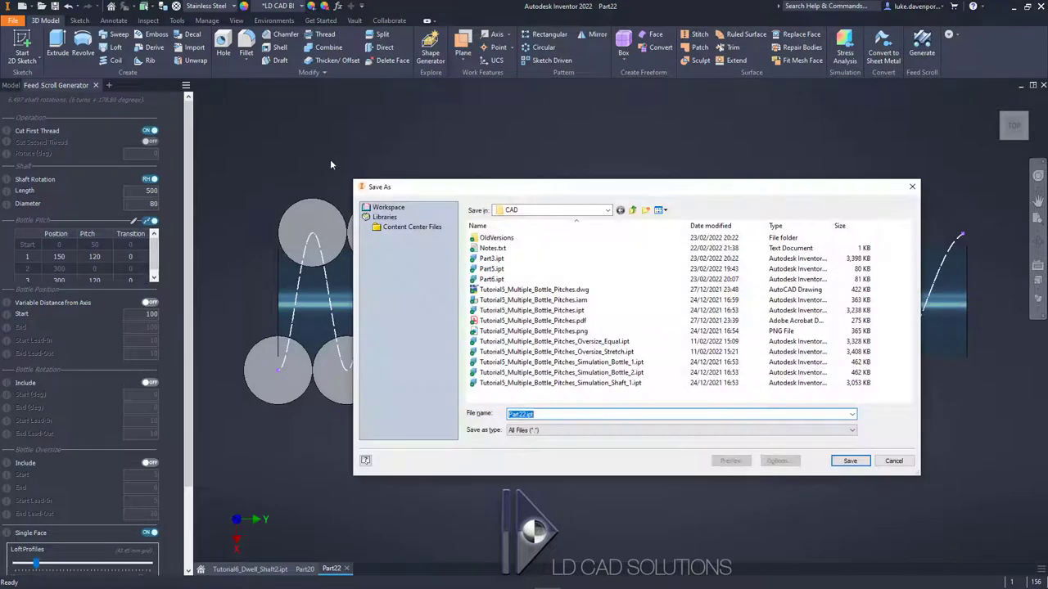
left_click(632, 210)
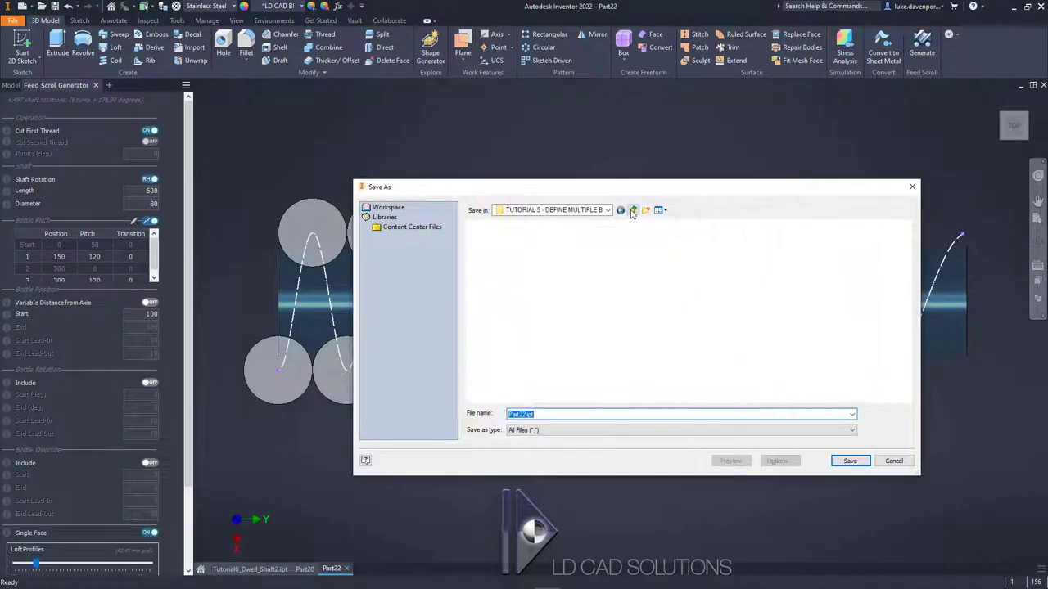
left_click(632, 211)
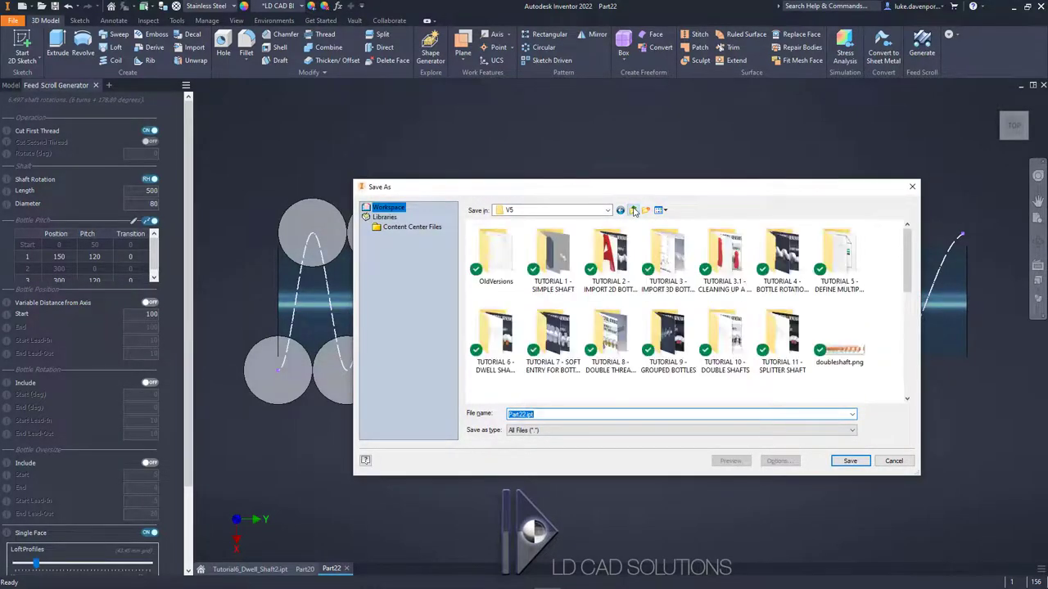
left_click(501, 350)
double_click(501, 350)
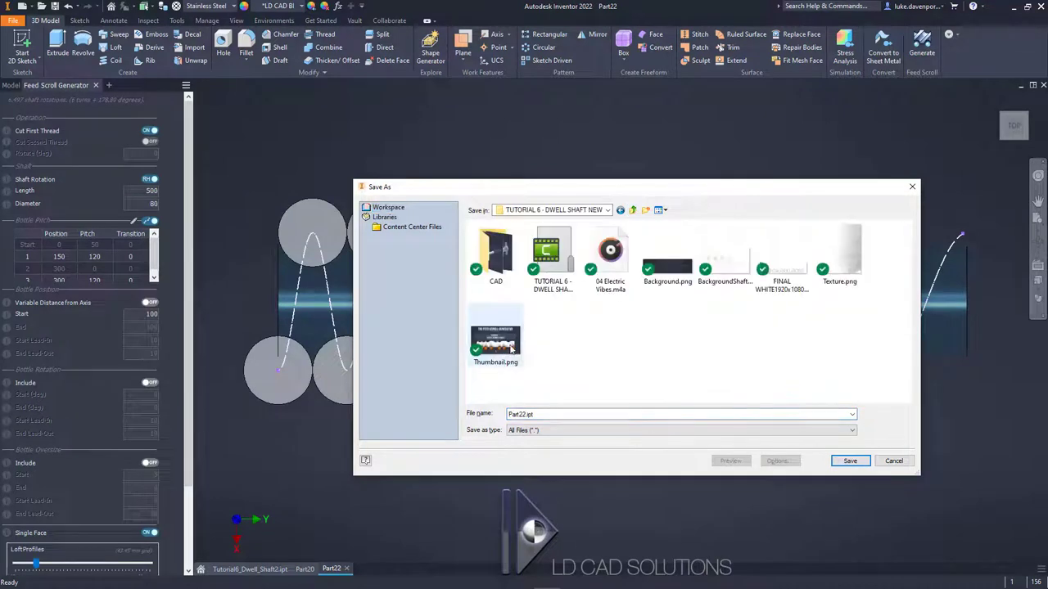
double_click(496, 252)
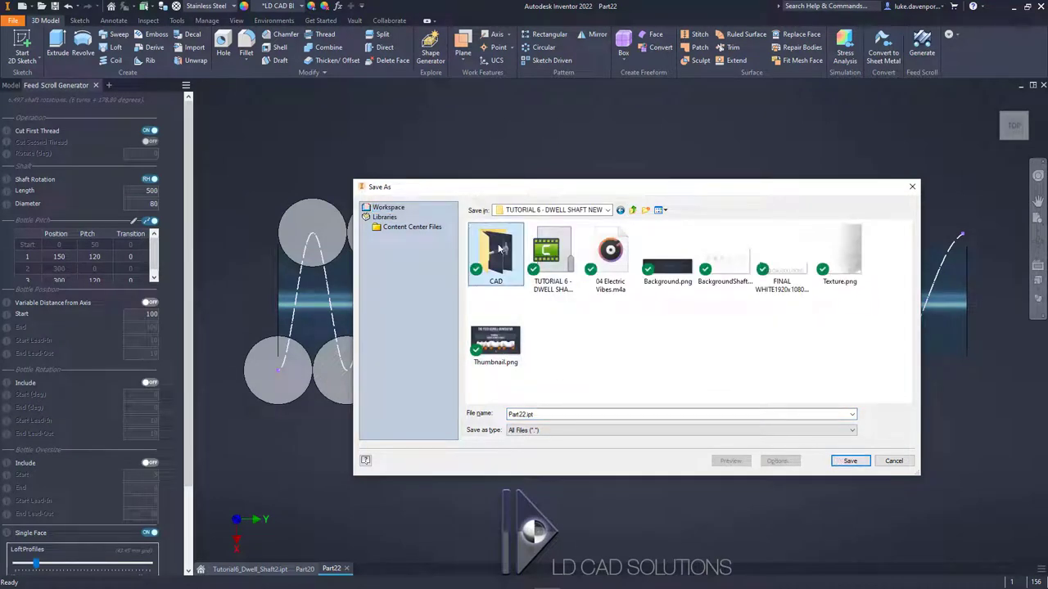
double_click(546, 413)
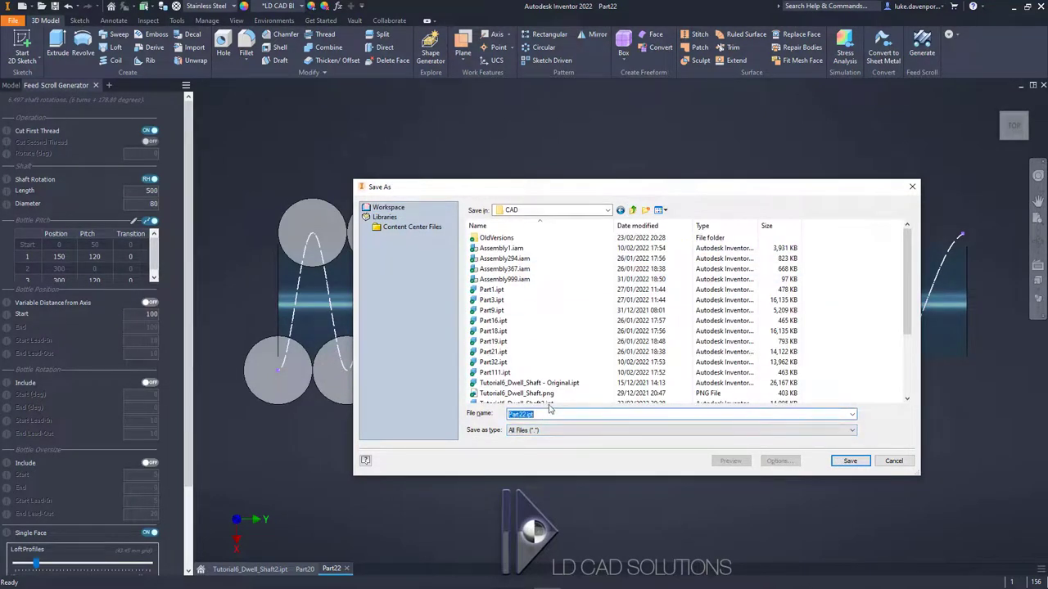
type("Dwell1")
key("Return")
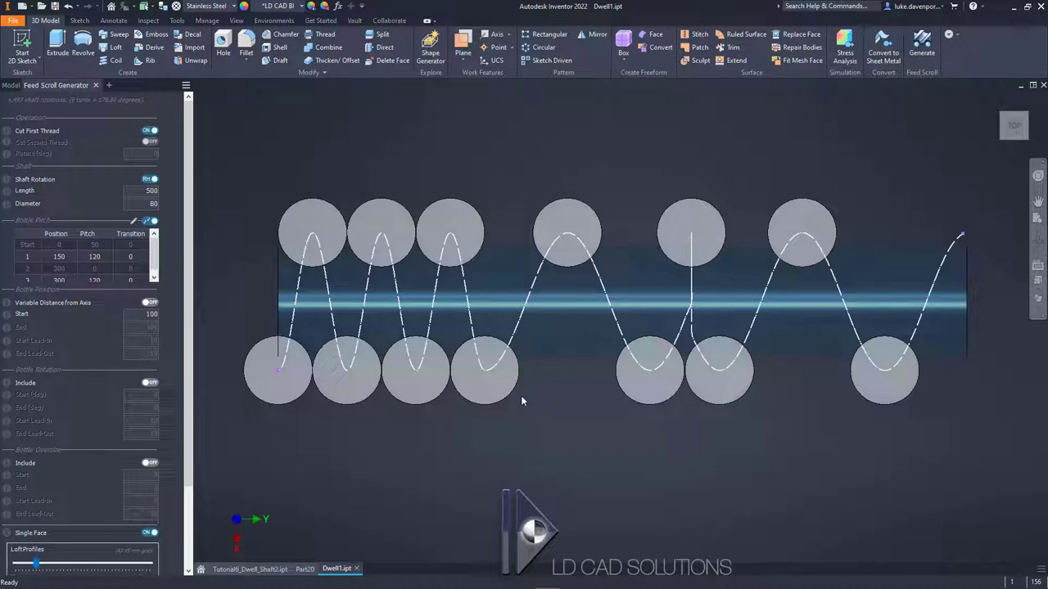
Step: Switch the bottle pitch to the simple start and end definition and back to multiple pitches
left_click(149, 222)
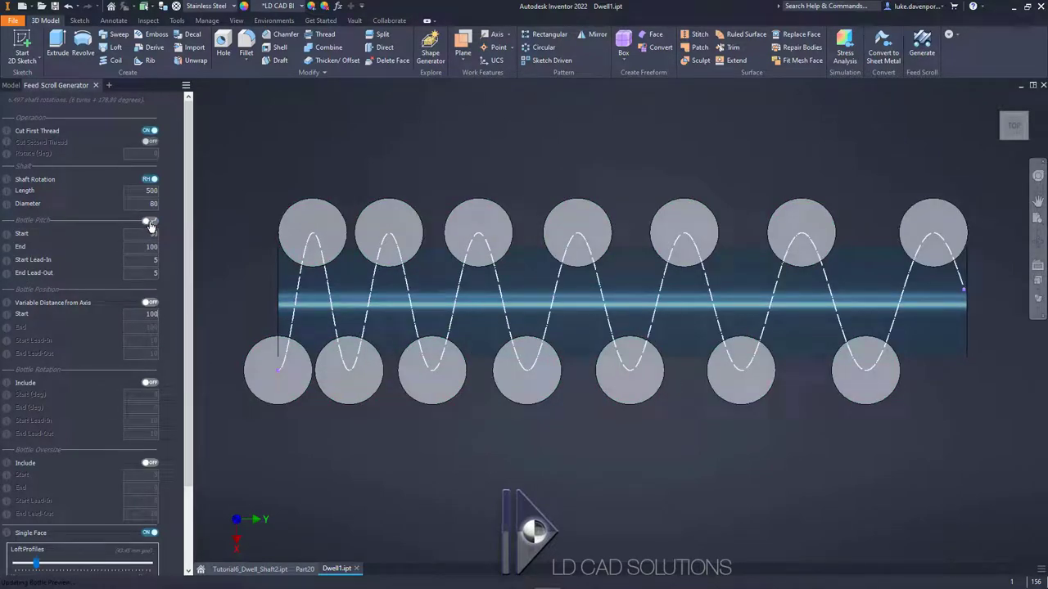
left_click(150, 222)
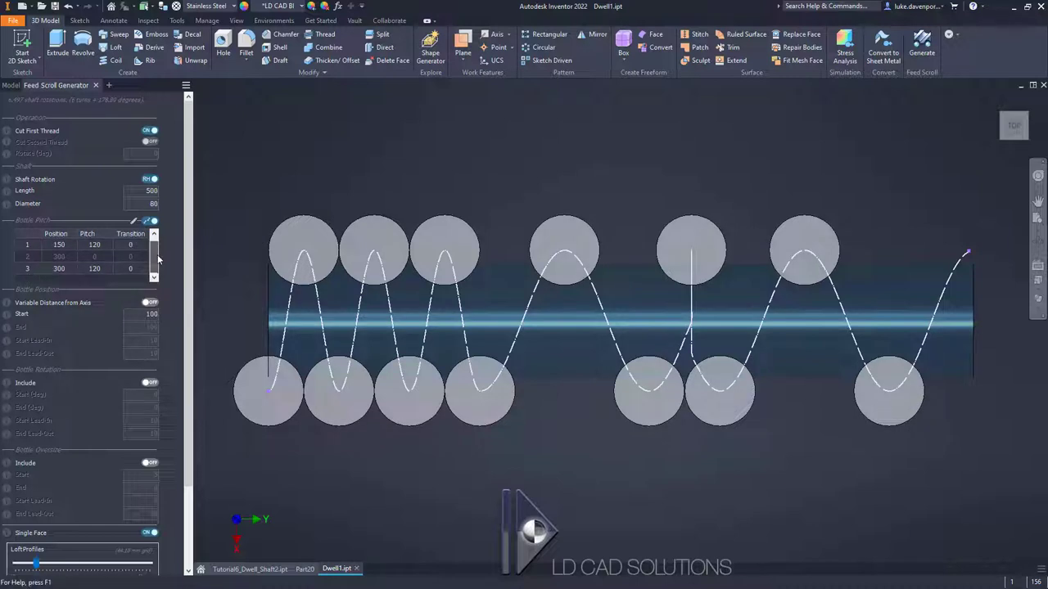
Step: Set the preview build accuracy to 252 cuts in the generator options and save them
left_click_drag(189, 251, 190, 347)
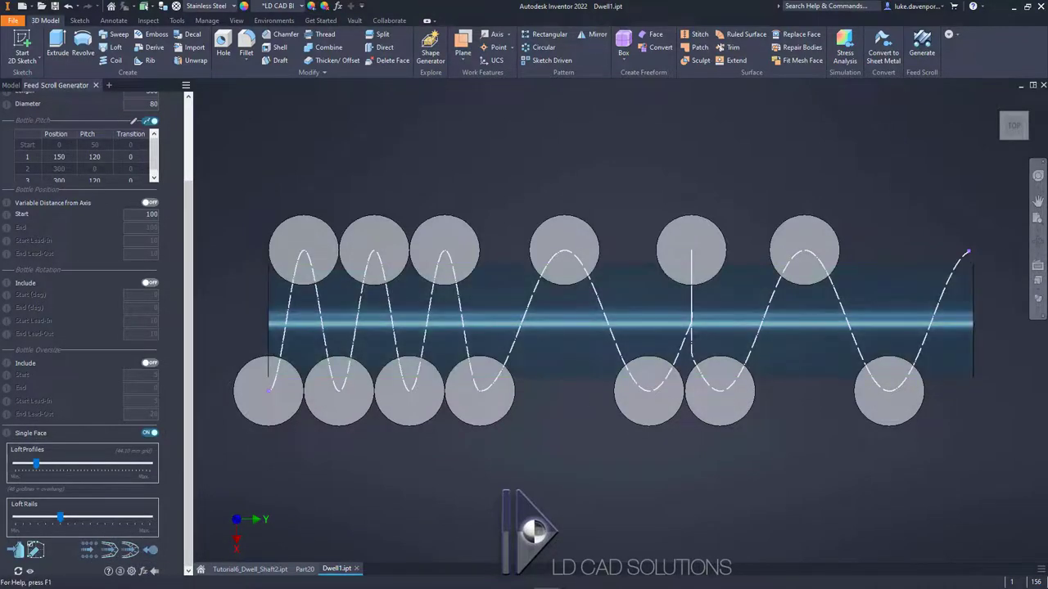
left_click_drag(521, 144, 532, 144)
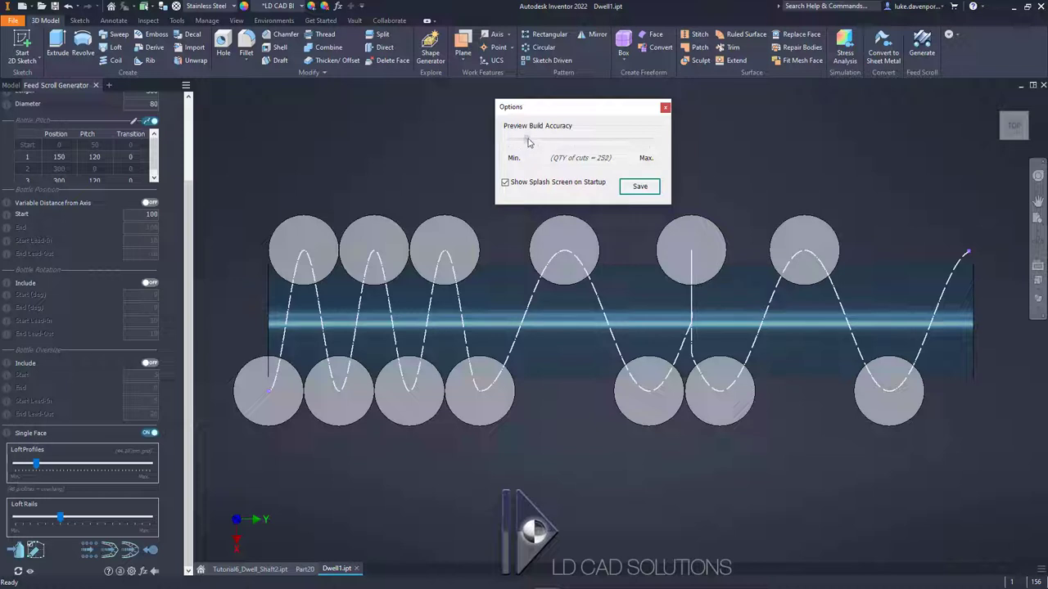
left_click(639, 187)
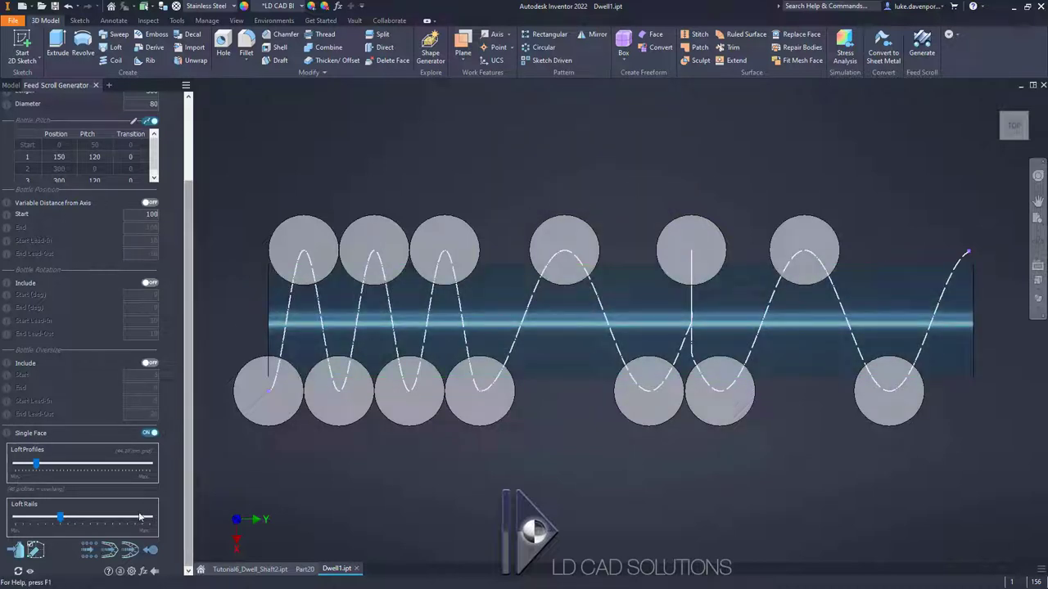
Step: Generate the preview build of the feed scroll and decline to continue with another operation
left_click(111, 550)
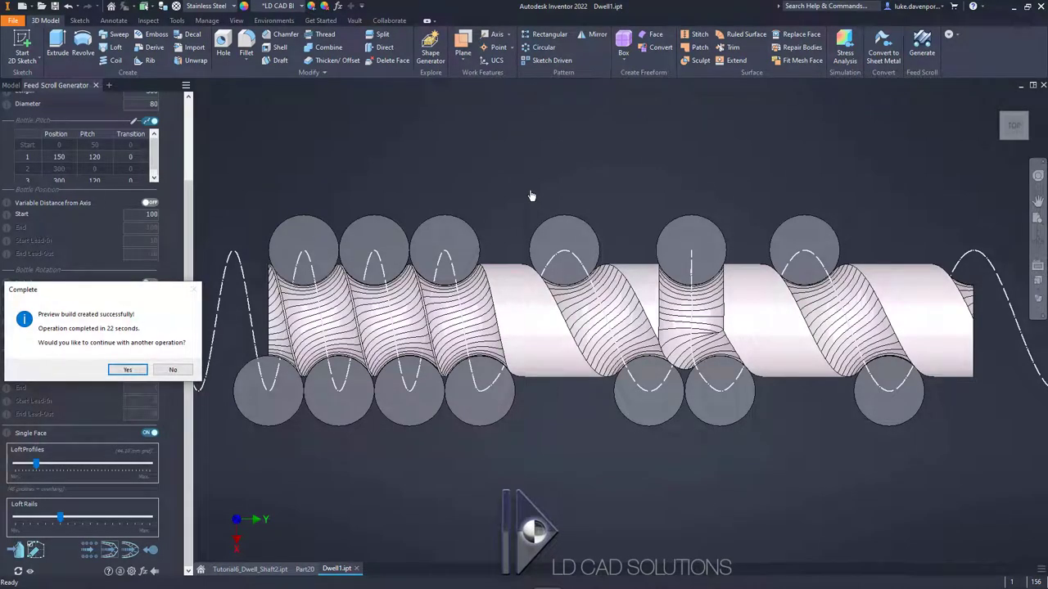
left_click(175, 370)
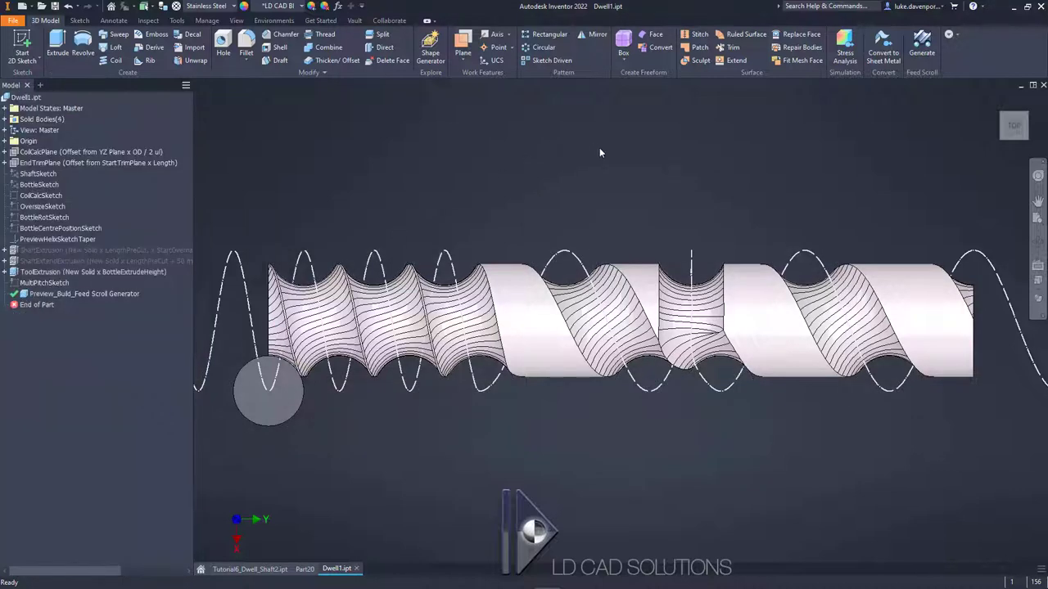
Step: Examine the cut faces and edges of the dwell pocket, especially where the zero-pitch section meets the 120 mm pitch thread
middle_click_drag(634, 183, 637, 143)
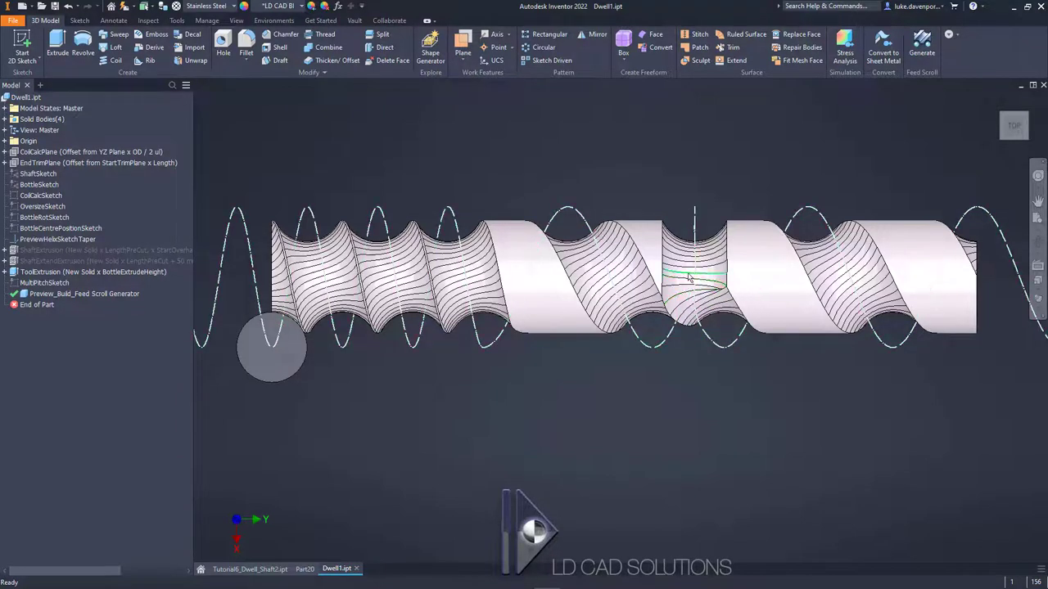
middle_click_drag(699, 297, 576, 357, "shift")
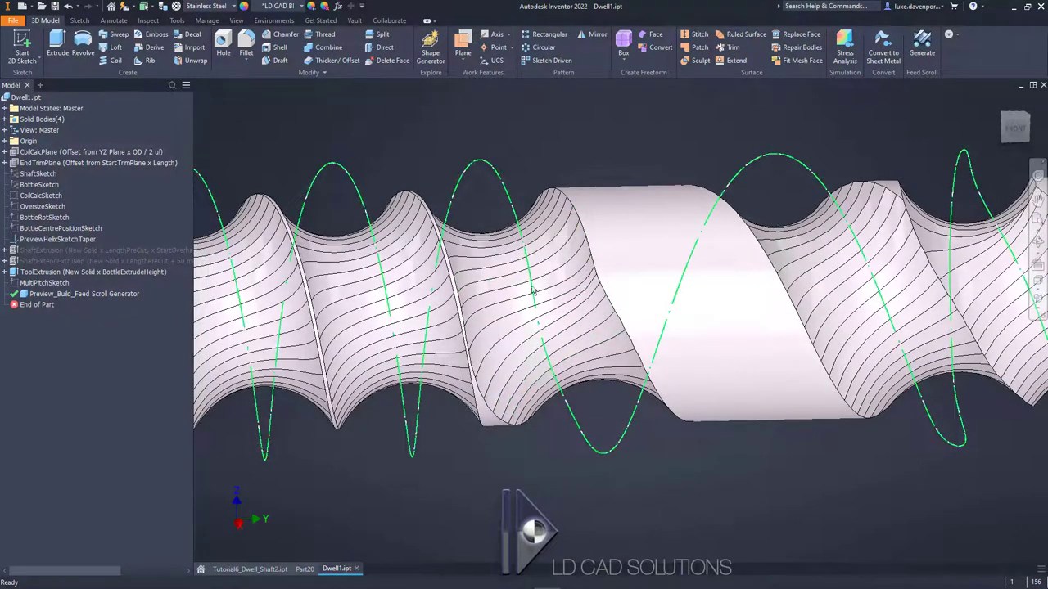
middle_click_drag(575, 323, 690, 295, "shift")
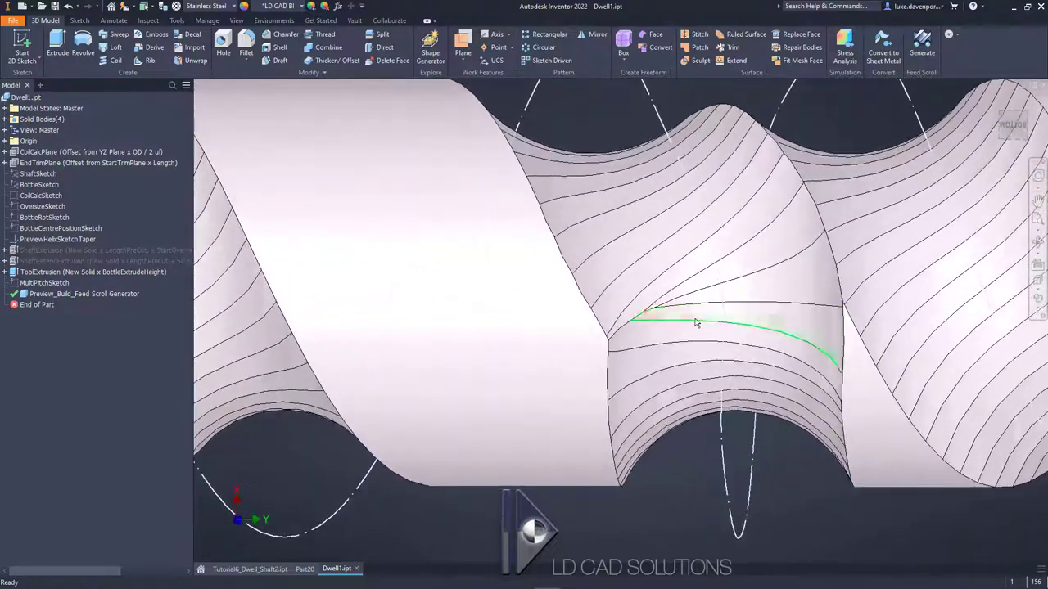
left_click(653, 254)
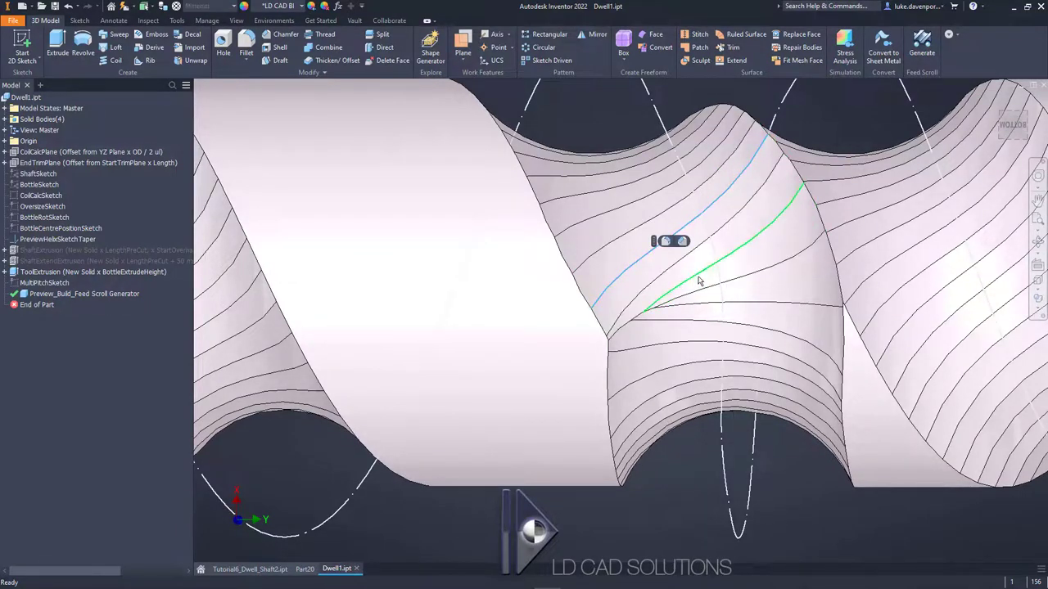
left_click(738, 327)
left_click(743, 365)
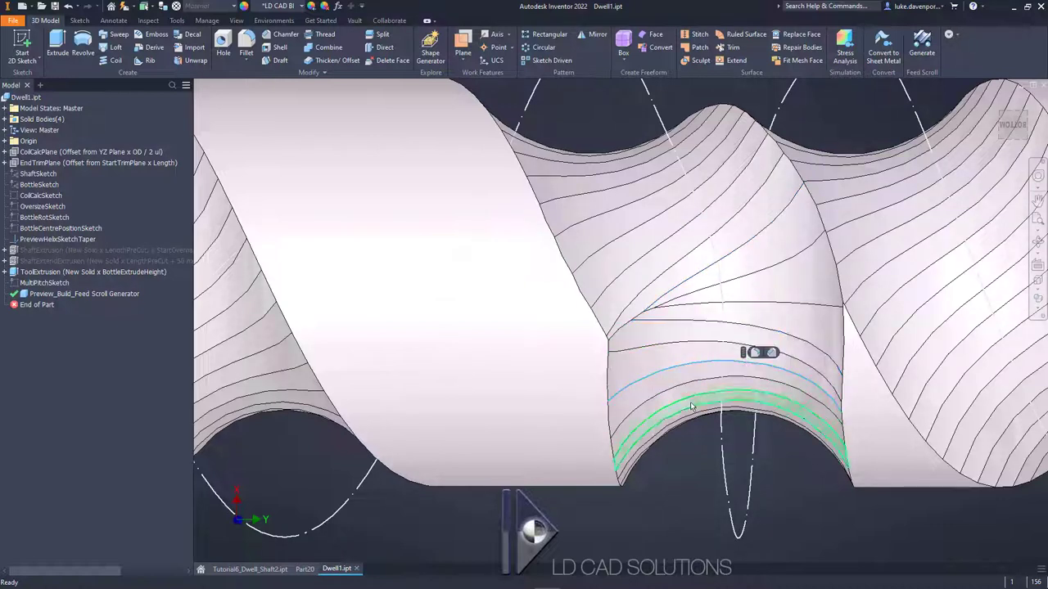
left_click(737, 393)
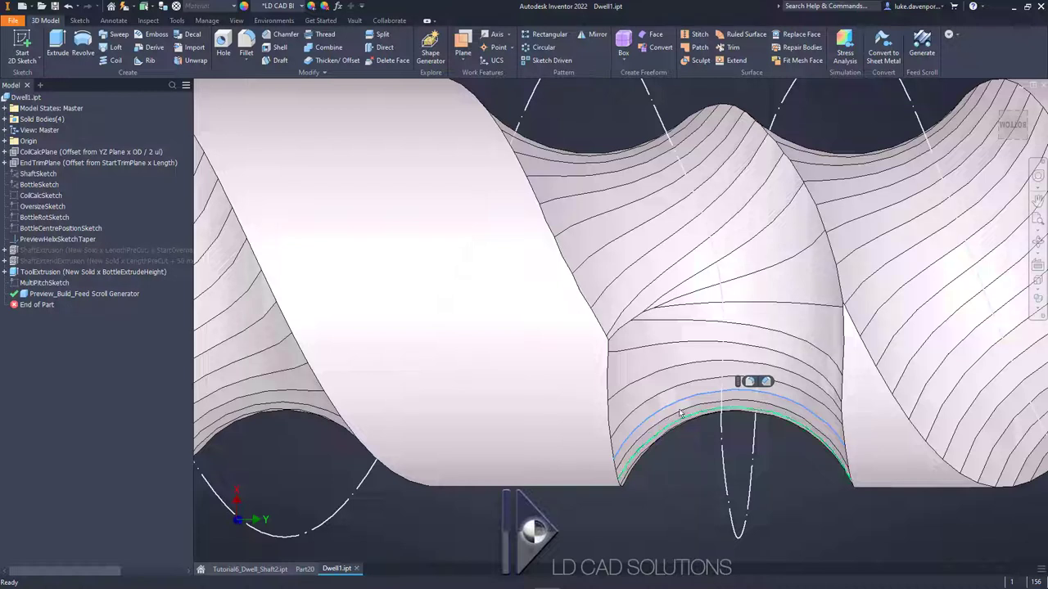
left_click(677, 376)
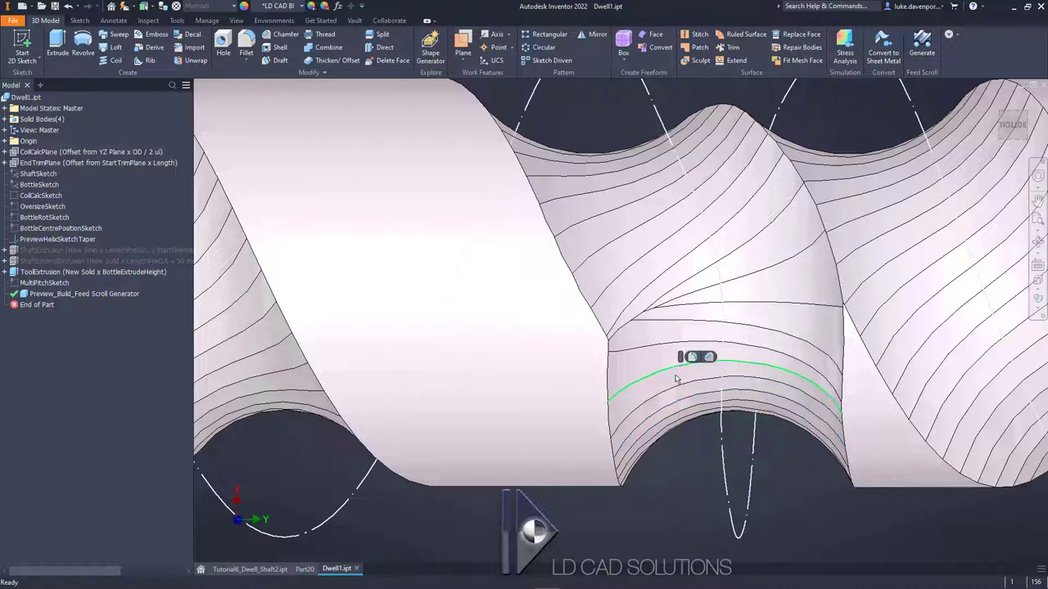
left_click(741, 326)
left_click(749, 259)
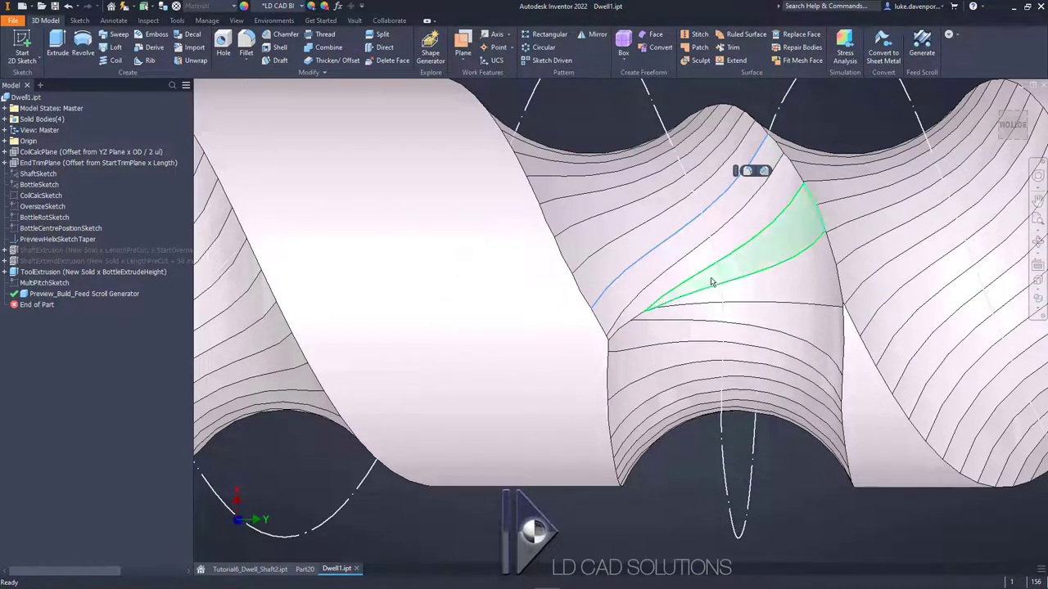
left_click(742, 236)
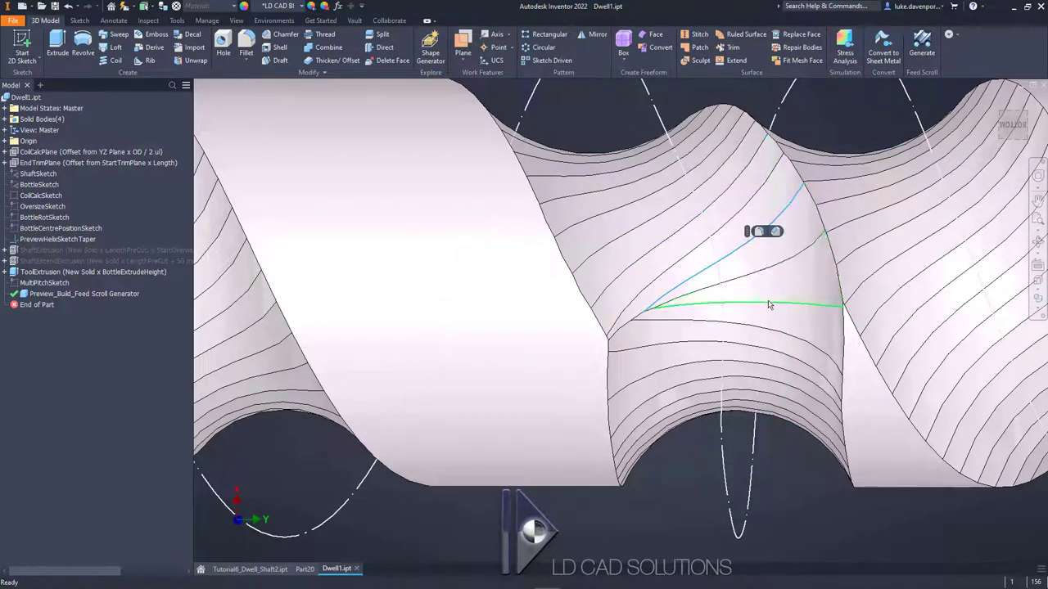
left_click(768, 305)
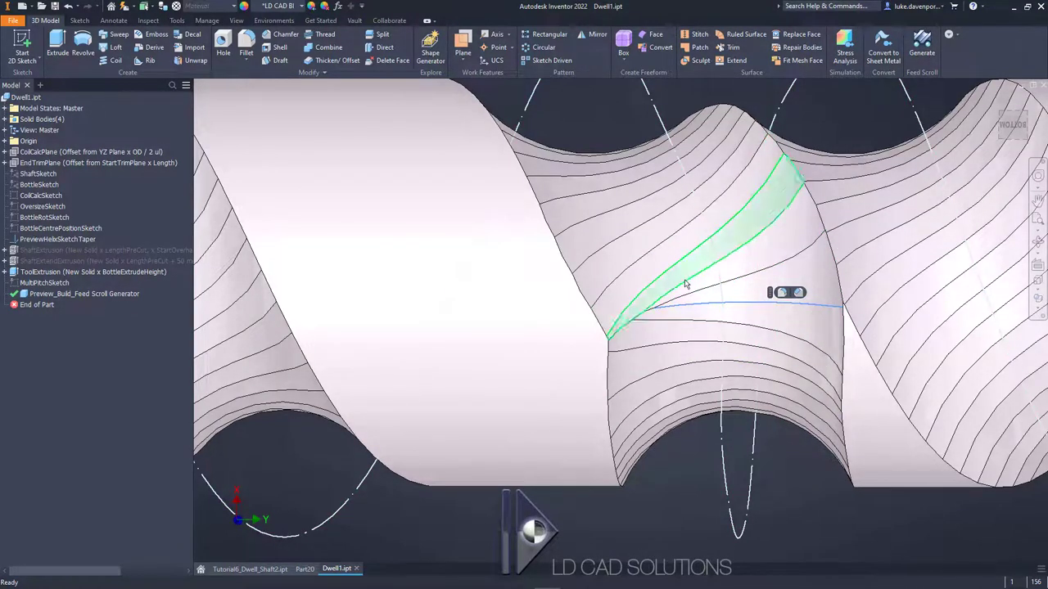
scroll(687, 344, "up", 3)
middle_click_drag(717, 327, 684, 327)
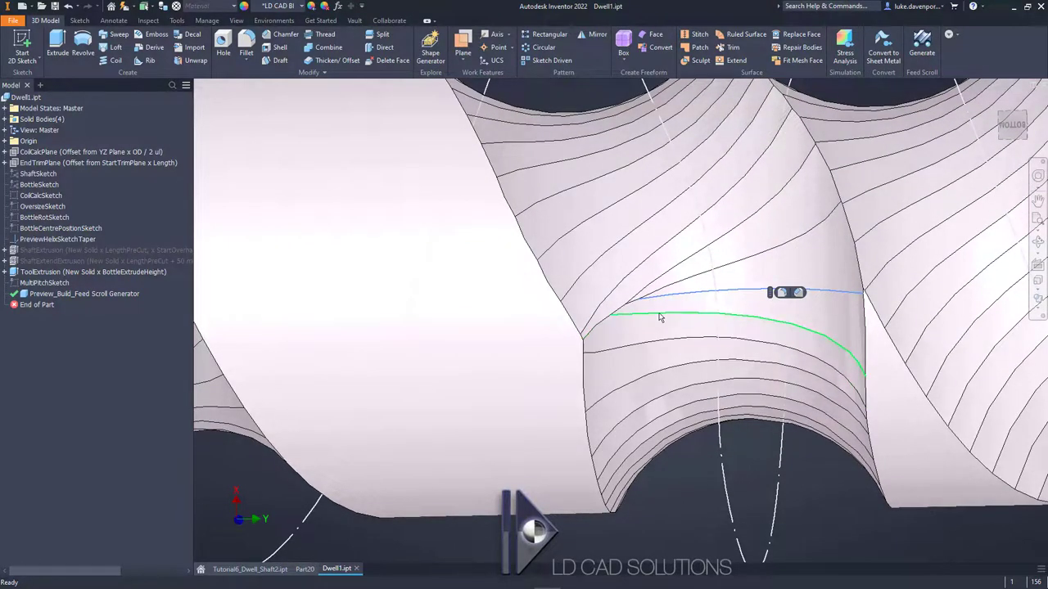
scroll(683, 313, "down", 3)
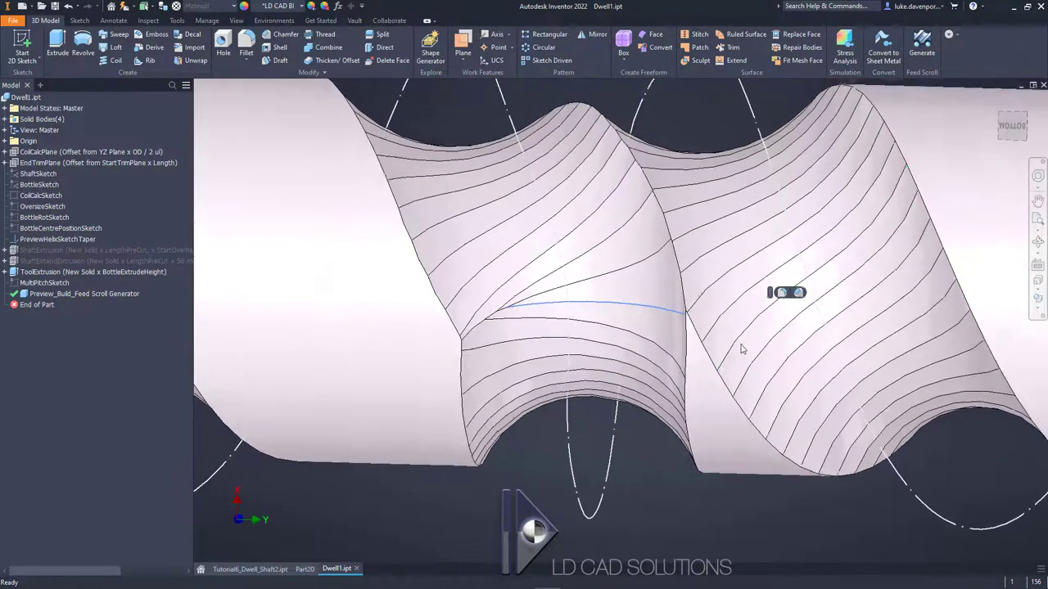
Step: Inspect the abrupt pitch transitions on the opposite sides of the dwell pocket and its neighbouring threads
scroll(543, 303, "up", 2)
scroll(533, 284, "up", 1)
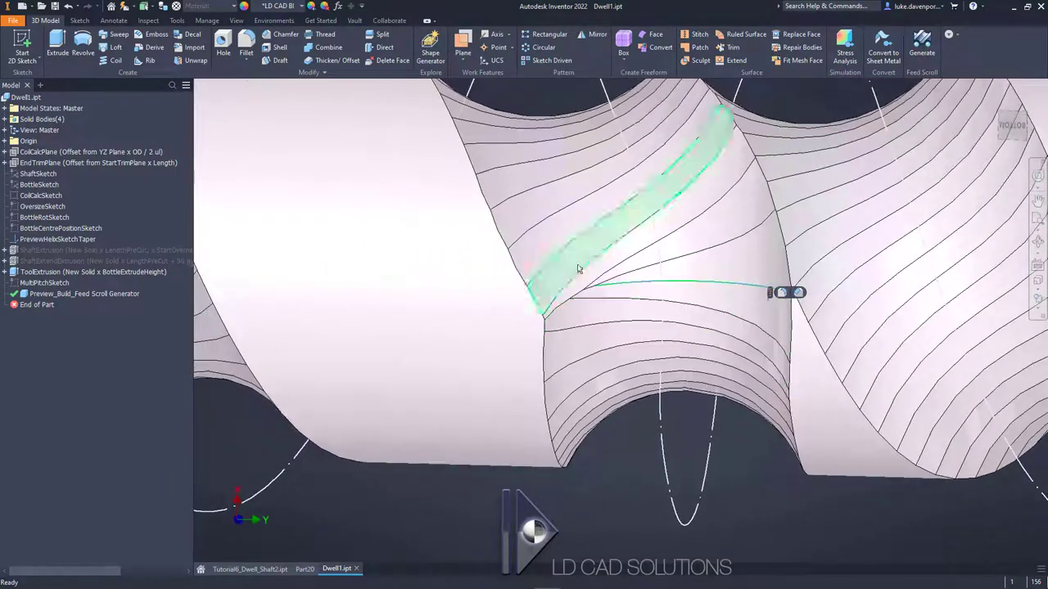
scroll(624, 318, "down", 3)
middle_click_drag(626, 321, 661, 273, "shift")
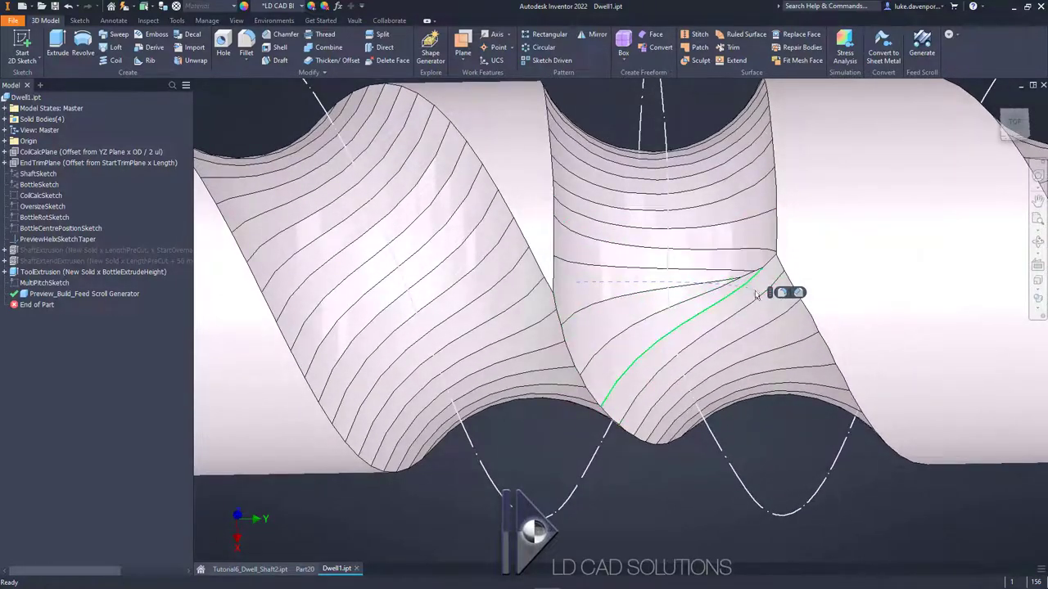
middle_click_drag(695, 295, 563, 122, "shift")
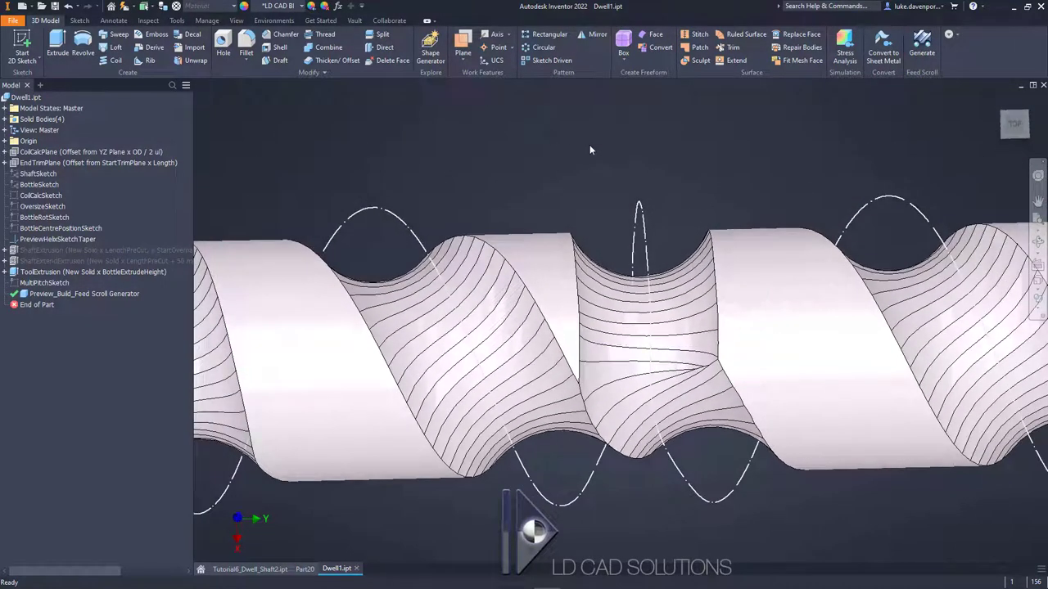
Step: Reopen the feed scroll generator with multiple bottle pitches and set the transition of pitch change 1 to 300 mm
left_click(922, 51)
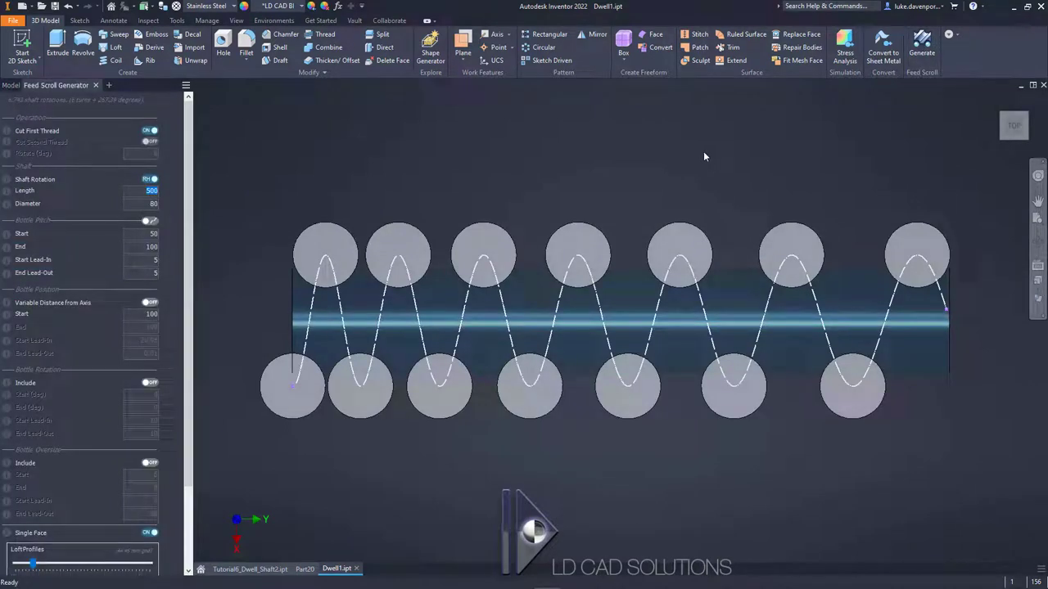
left_click(149, 222)
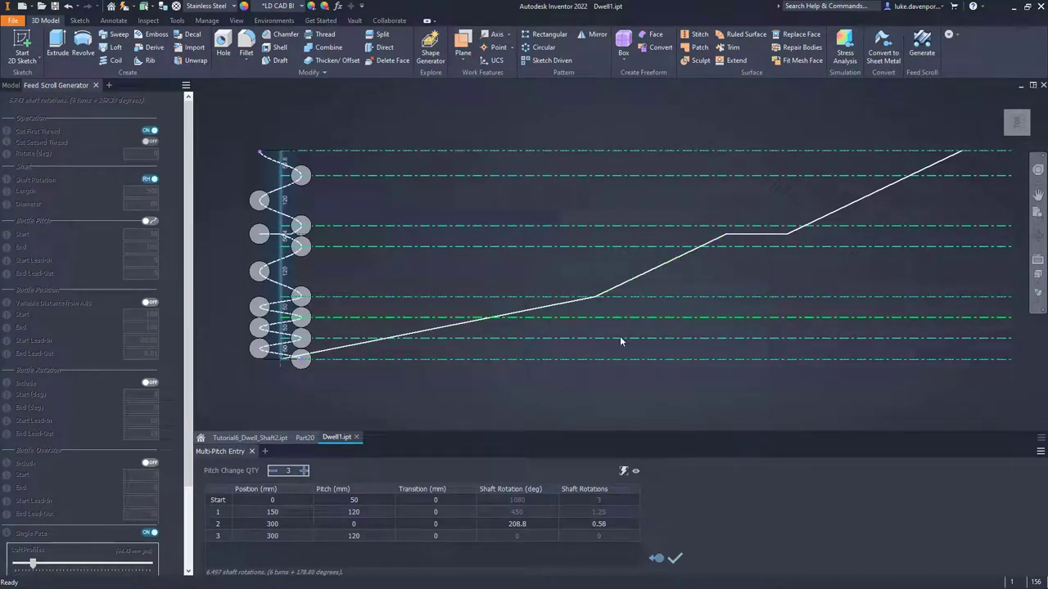
right_click(445, 513)
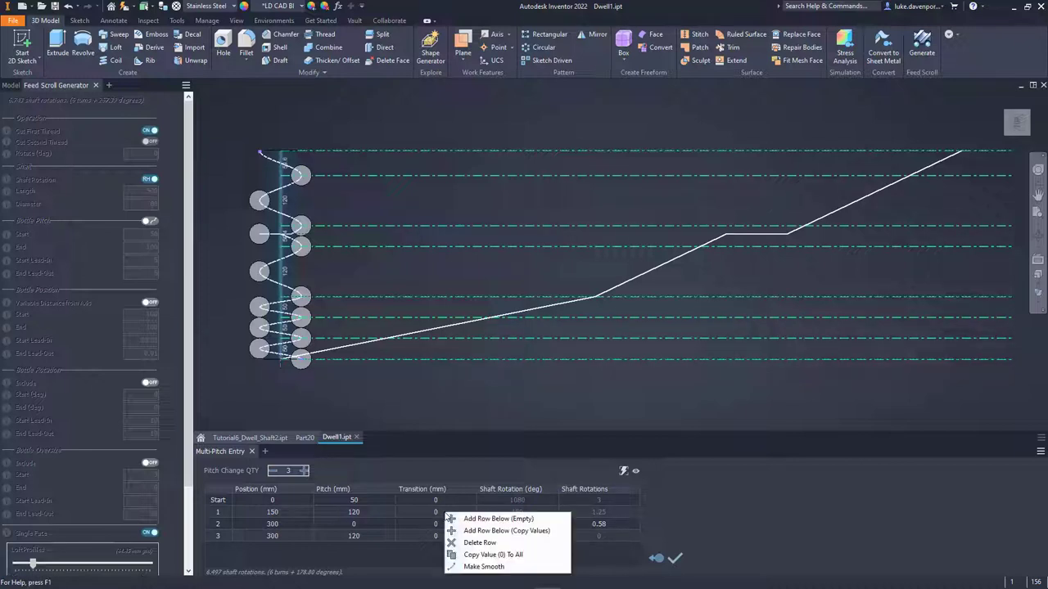
left_click(483, 566)
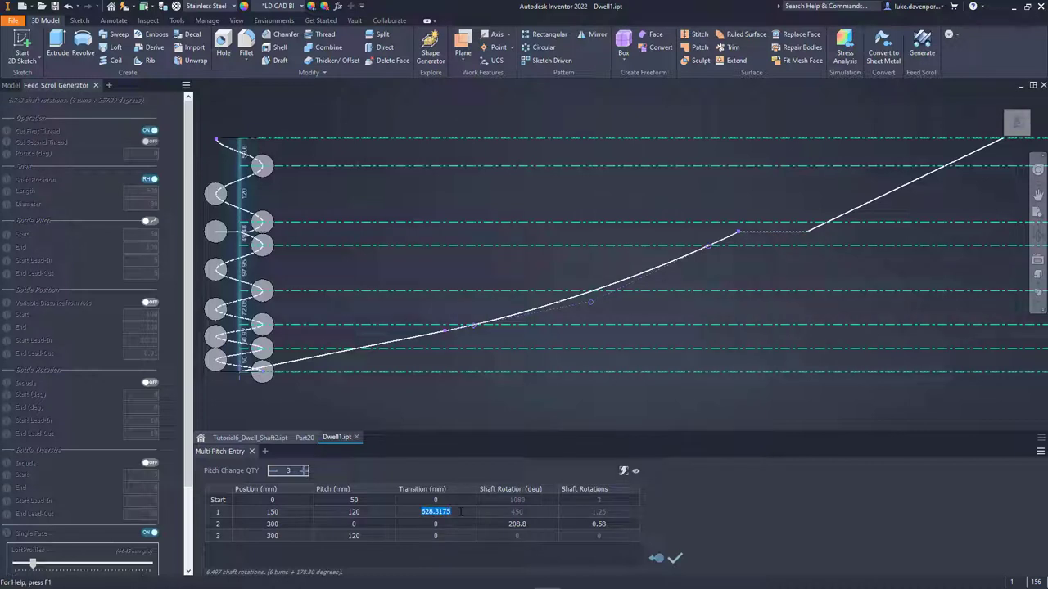
type("4")
left_click(452, 520)
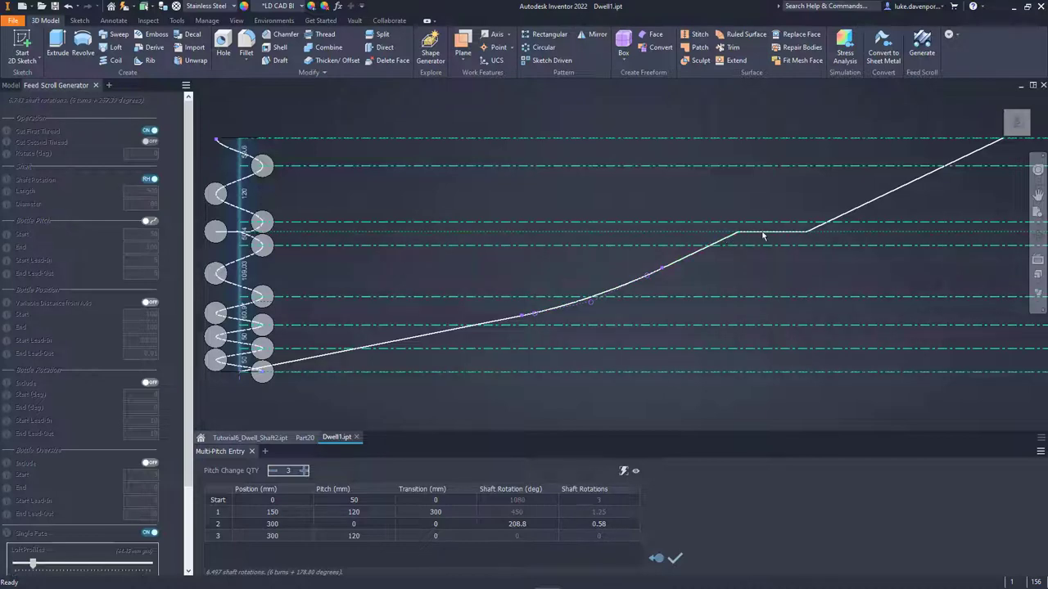
Step: Set the transitions of pitch changes 2 and 3, at both ends of the dwell, to 55 mm
mouse_move(744, 253)
middle_mouse_down()
mouse_move(620, 307)
mouse_move(581, 302)
middle_mouse_up()
scroll(573, 290, "up", 5)
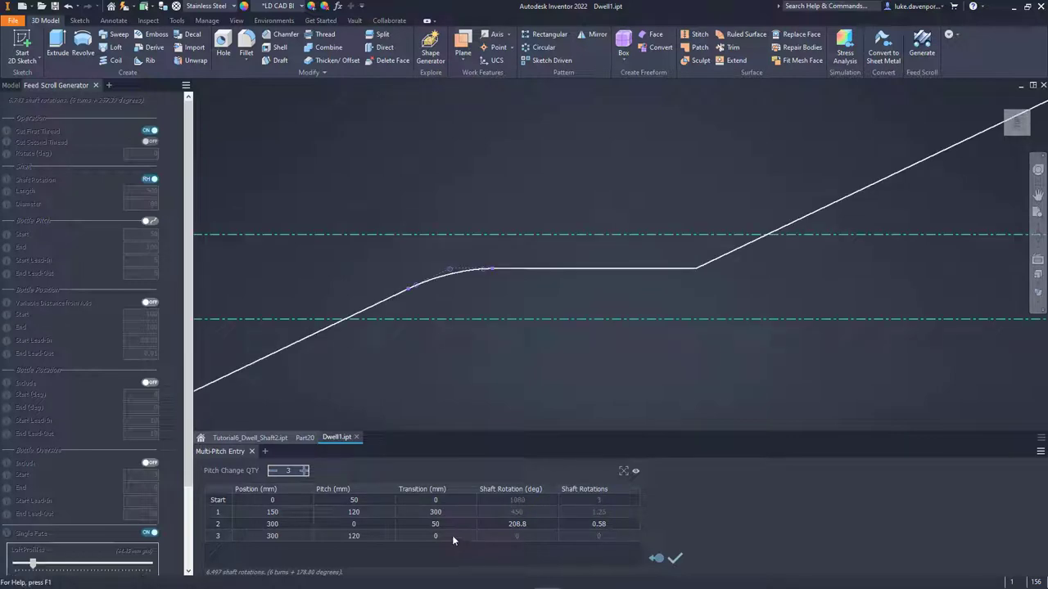
type("50")
type("5")
key("Return")
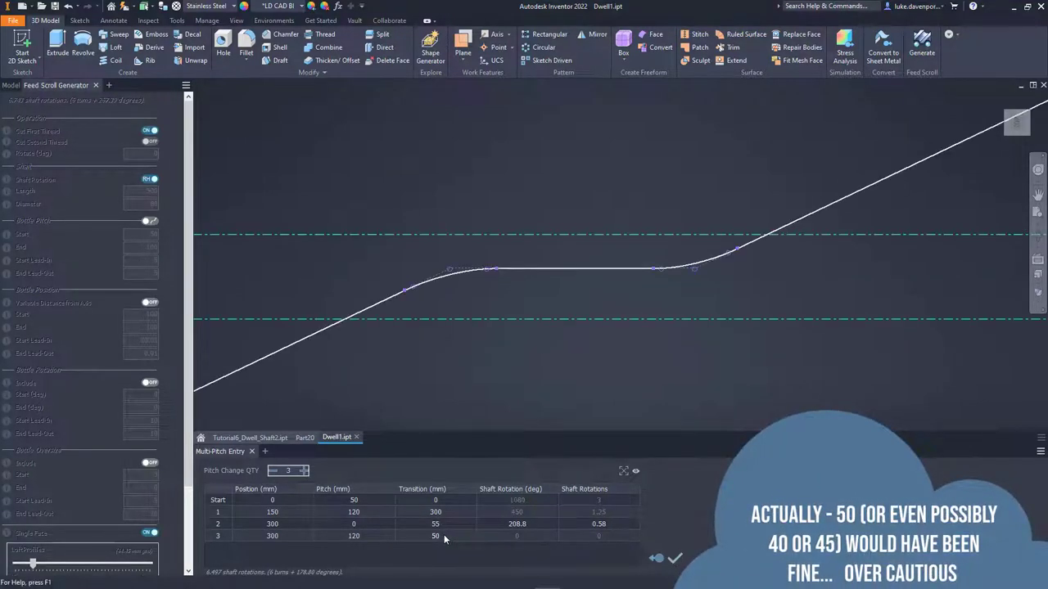
type("55")
key("Return")
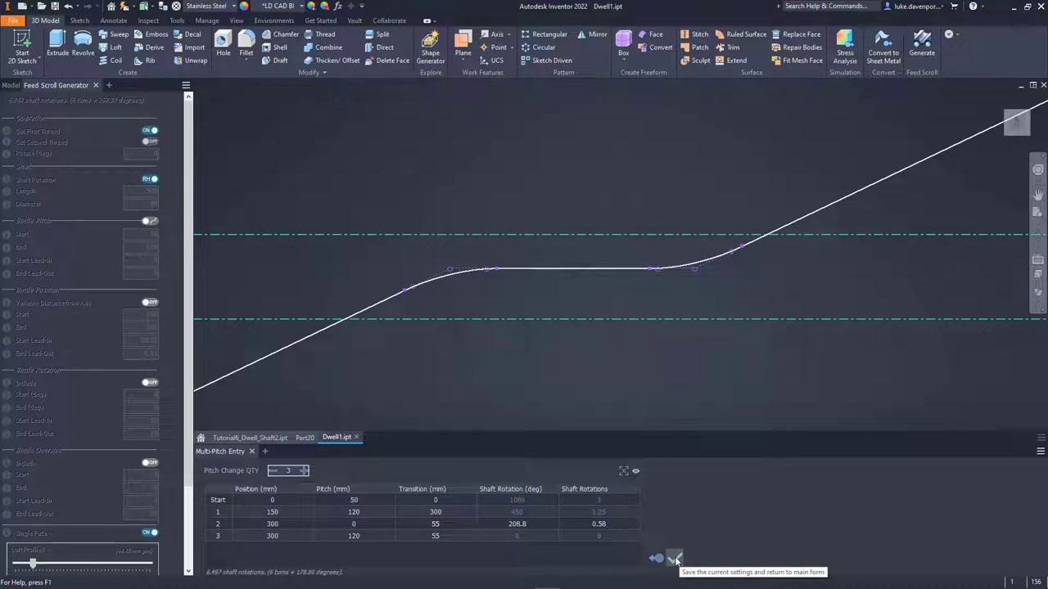
Step: Check the smoothed pitch curve, then save the multi-pitch settings and return to the main generator form
scroll(664, 395, "up", 4)
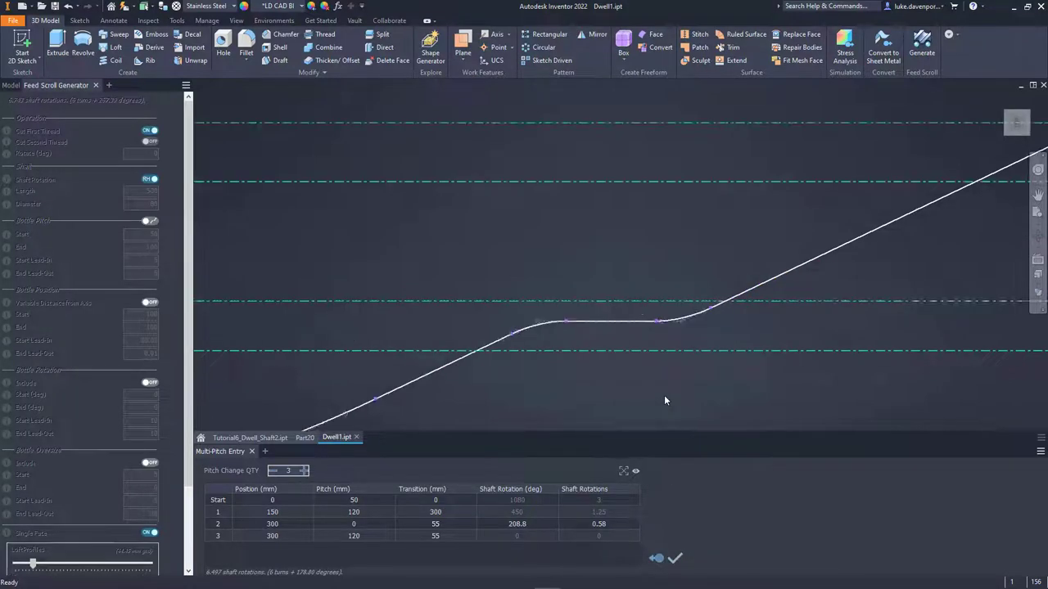
middle_click_drag(659, 393, 694, 300)
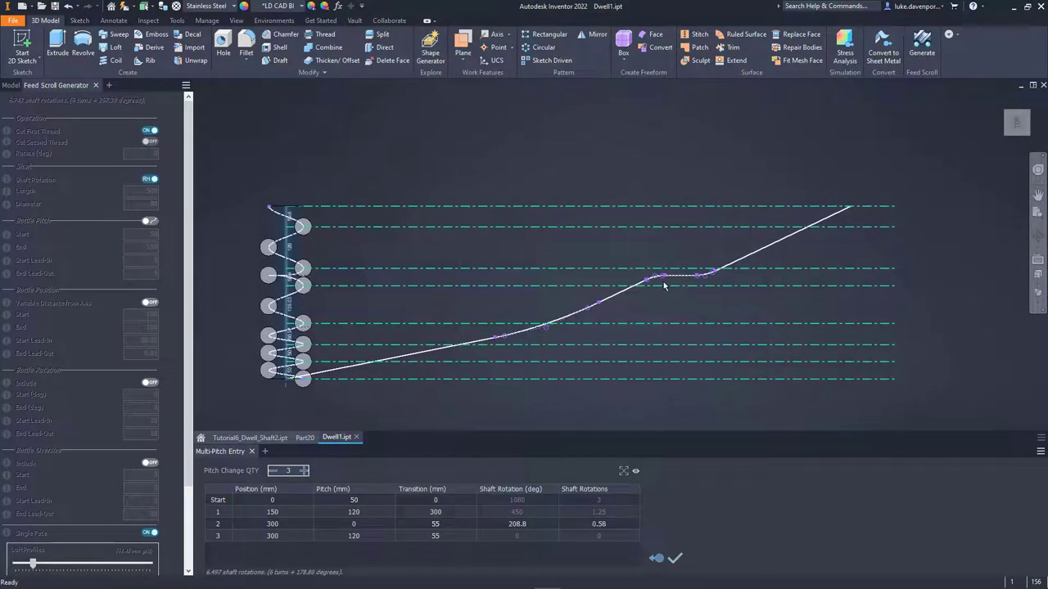
scroll(662, 280, "down", 2)
scroll(662, 280, "up", 3)
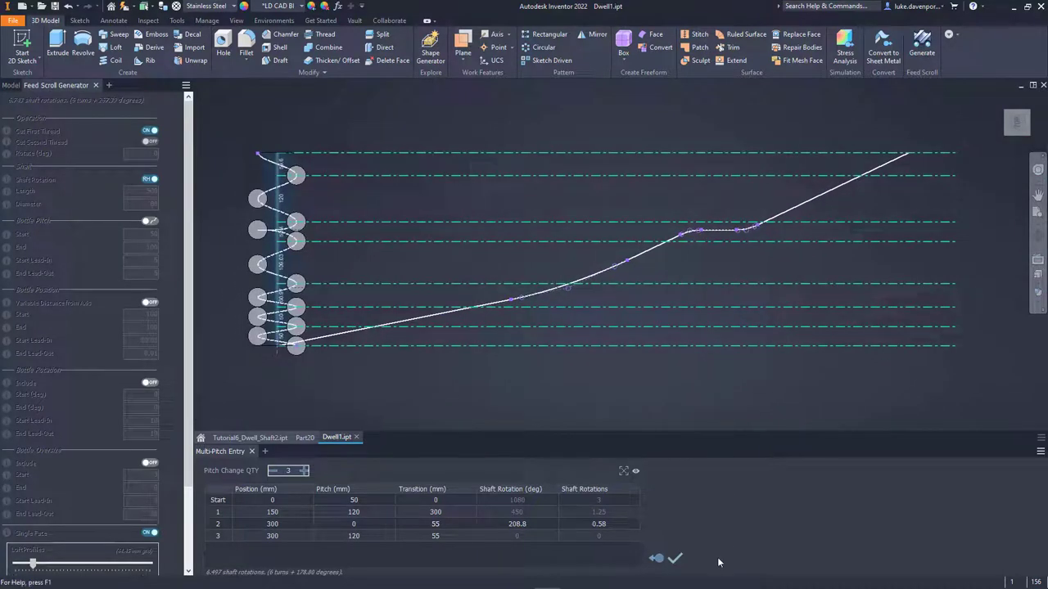
left_click(675, 558)
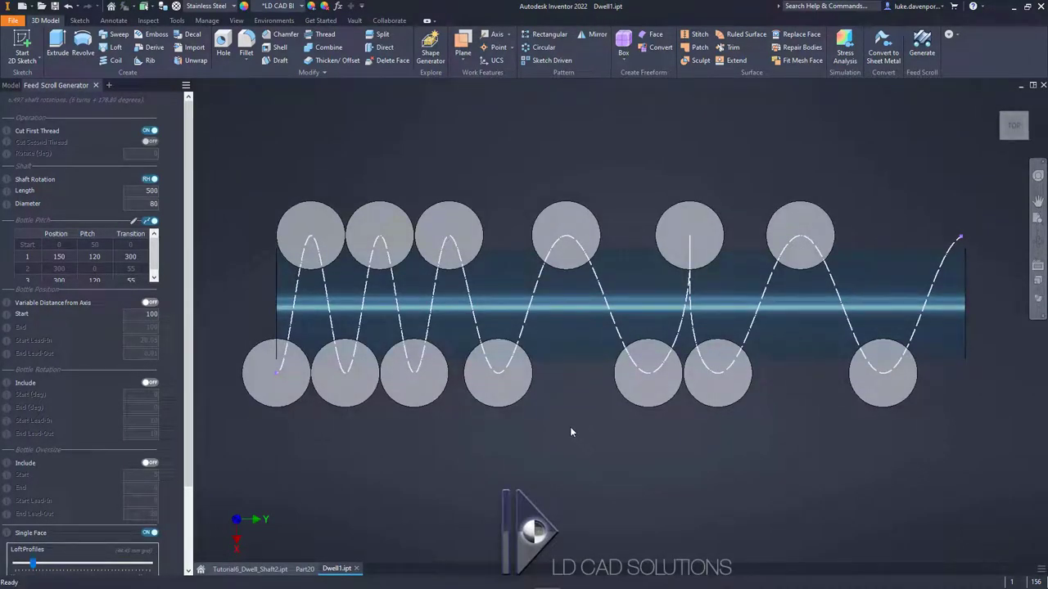
Step: Generate the preview build with the smoothed transitions and decline to continue with another operation
scroll(98, 492, "down", 3)
left_click(108, 552)
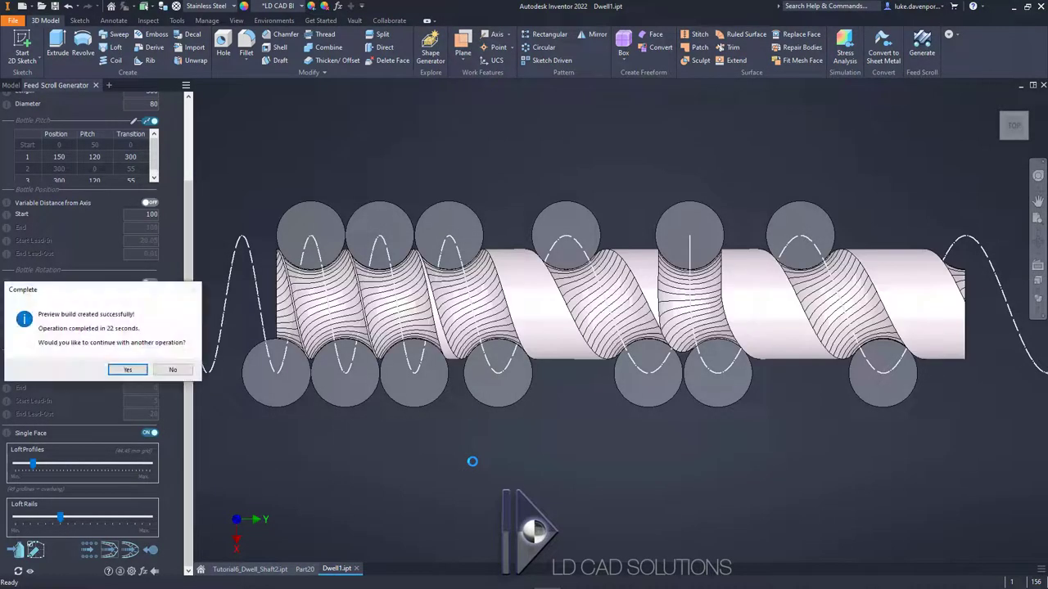
left_click(170, 370)
Step: Examine the smoothed edges where the dwell pocket blends into the adjoining thread
scroll(600, 442, "down", 5)
middle_click_drag(602, 443, 778, 303, "shift")
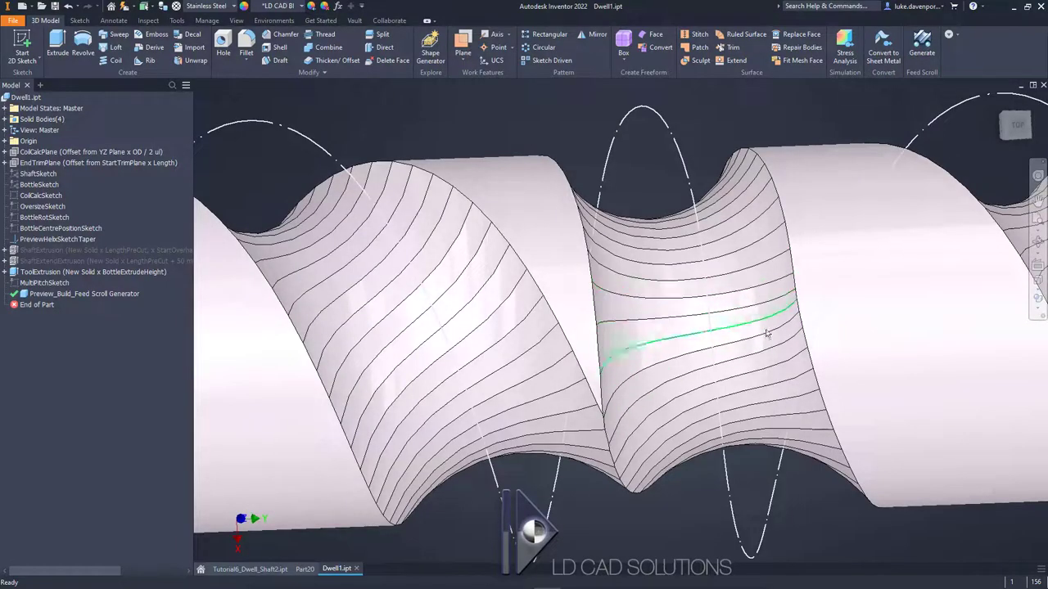
middle_click_drag(765, 355, 779, 388, "shift")
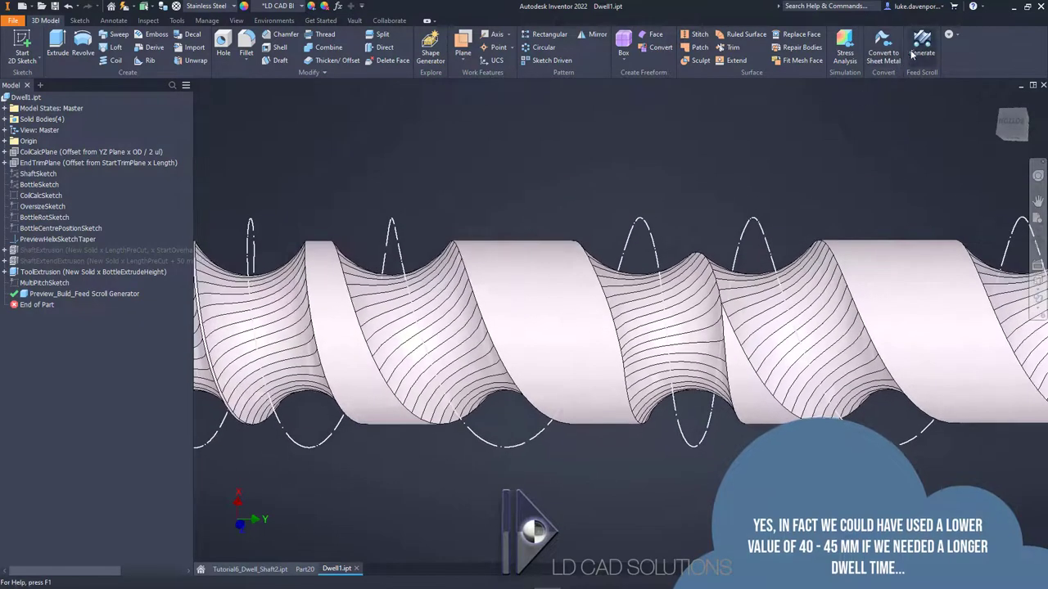
Step: Reopen the feed scroll generator, set the loft profiles to maximum and the loft rails to minimum, and start the final scroll build
left_click(913, 52)
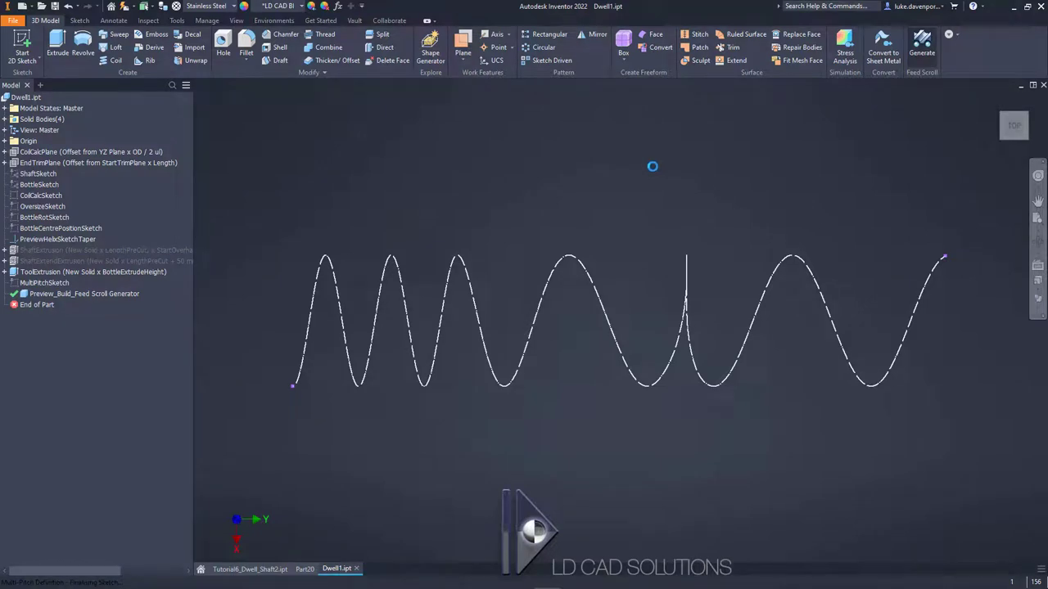
scroll(187, 191, "down", 3)
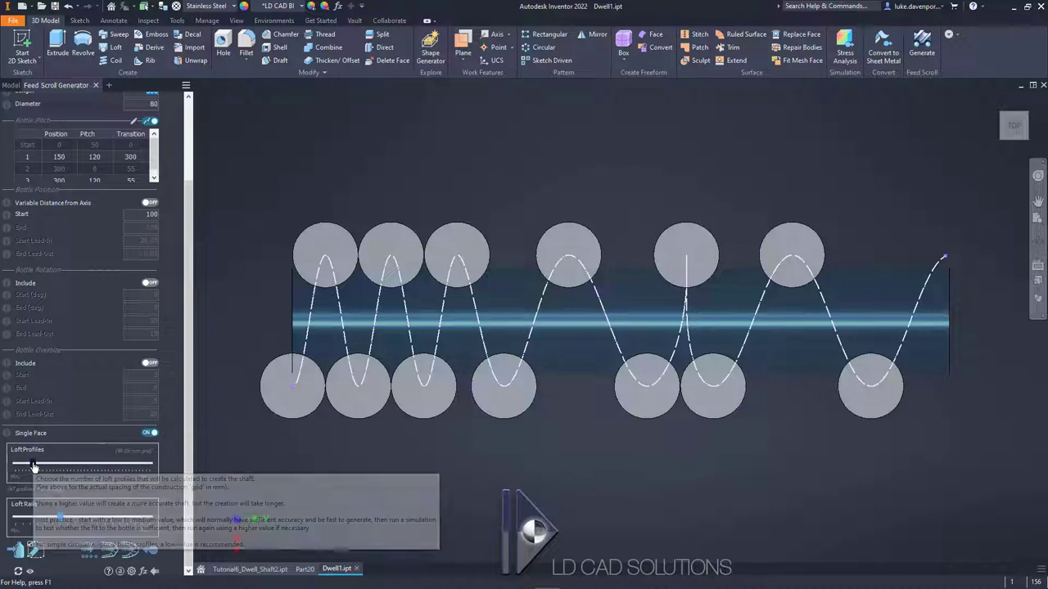
left_click_drag(35, 467, 147, 465)
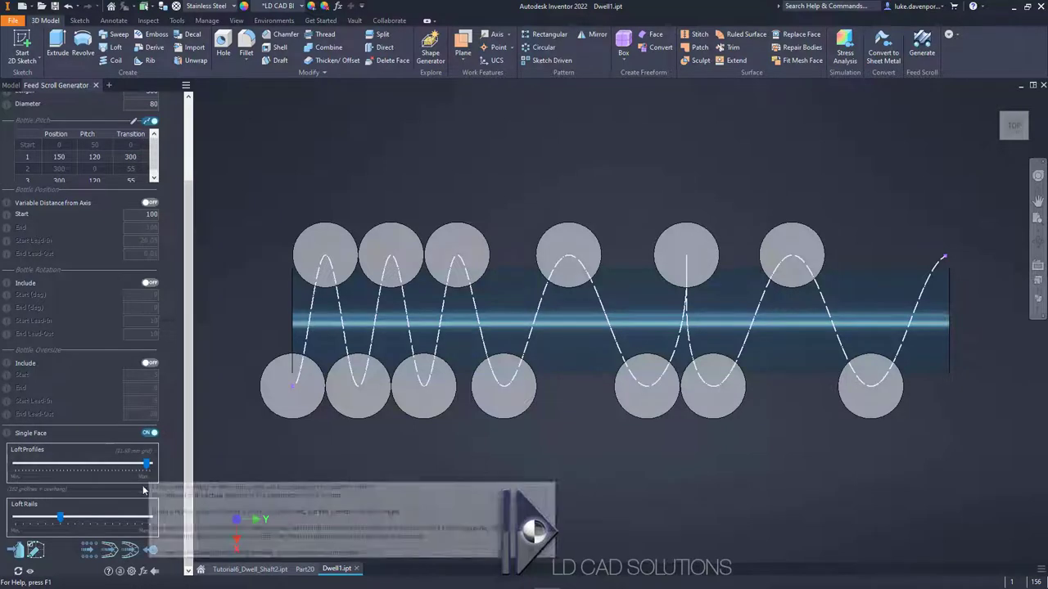
left_click_drag(61, 520, 14, 523)
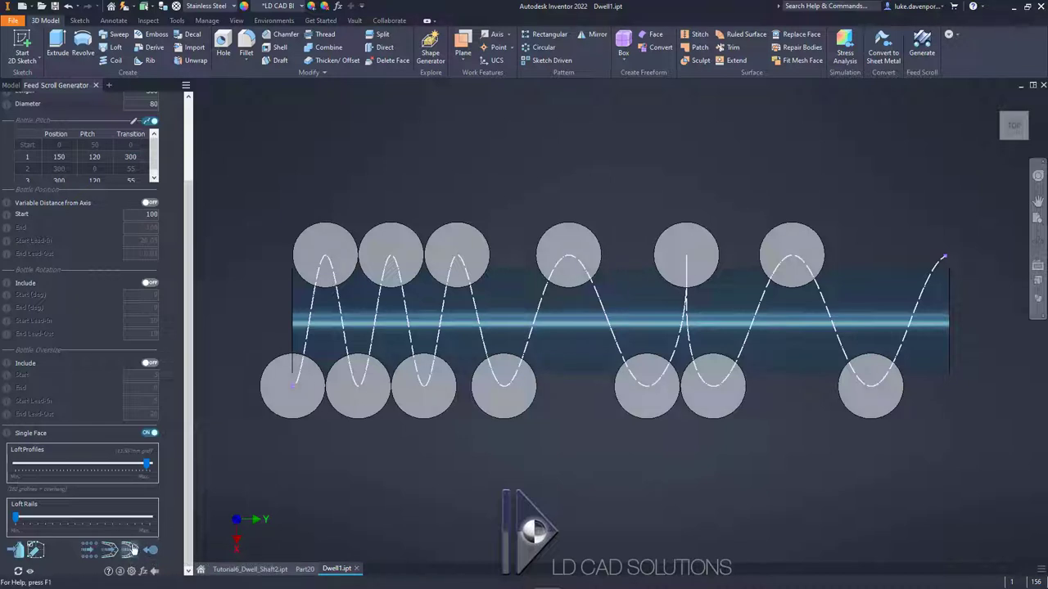
left_click(129, 550)
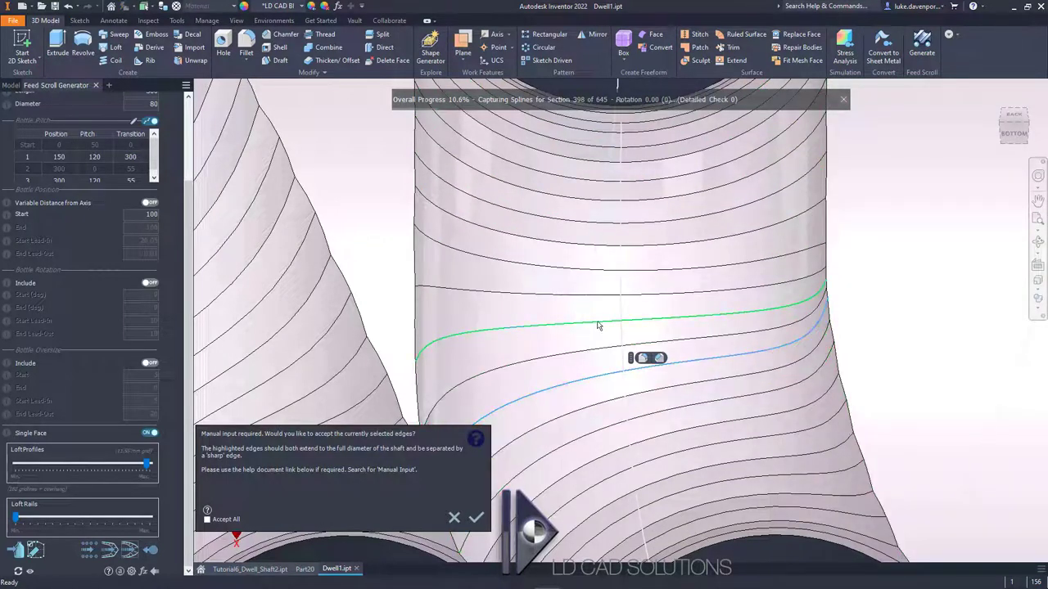
Step: Accept all the highlighted edges for the manual input and continue with another operation once the scroll is built
left_click(606, 378)
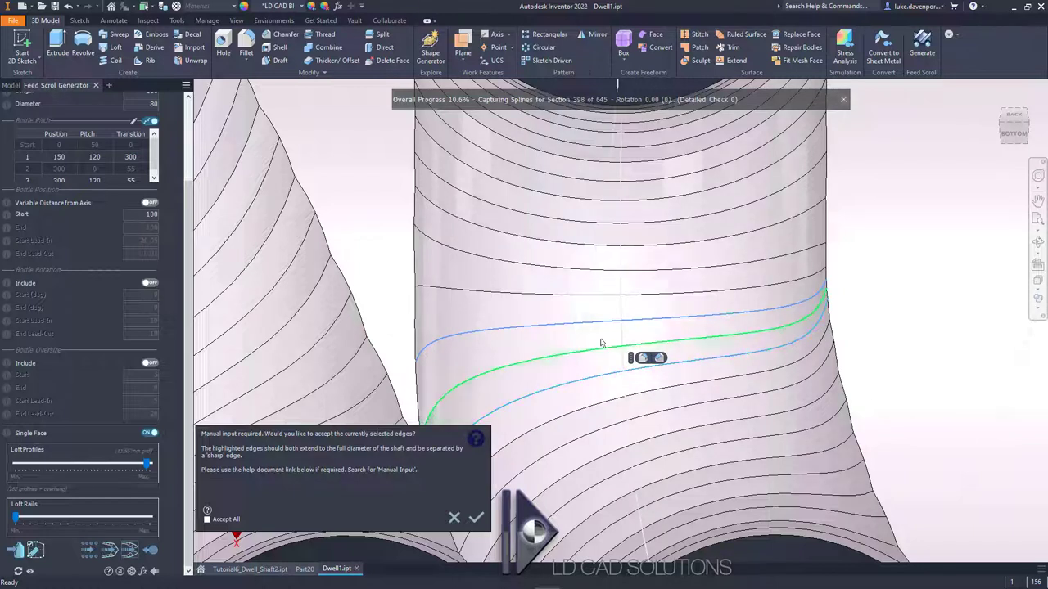
left_click(593, 323)
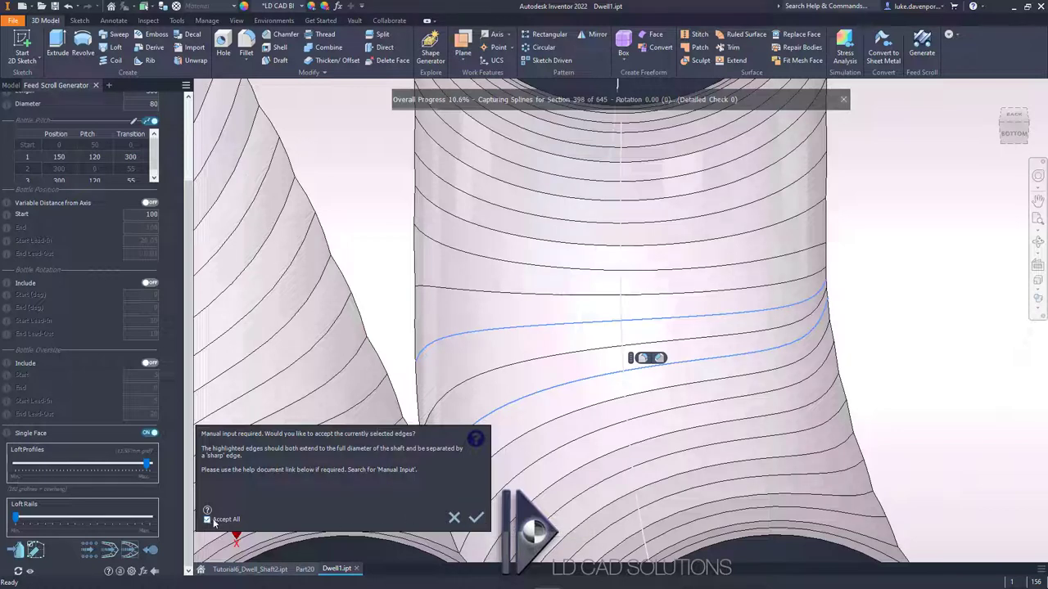
left_click(474, 515)
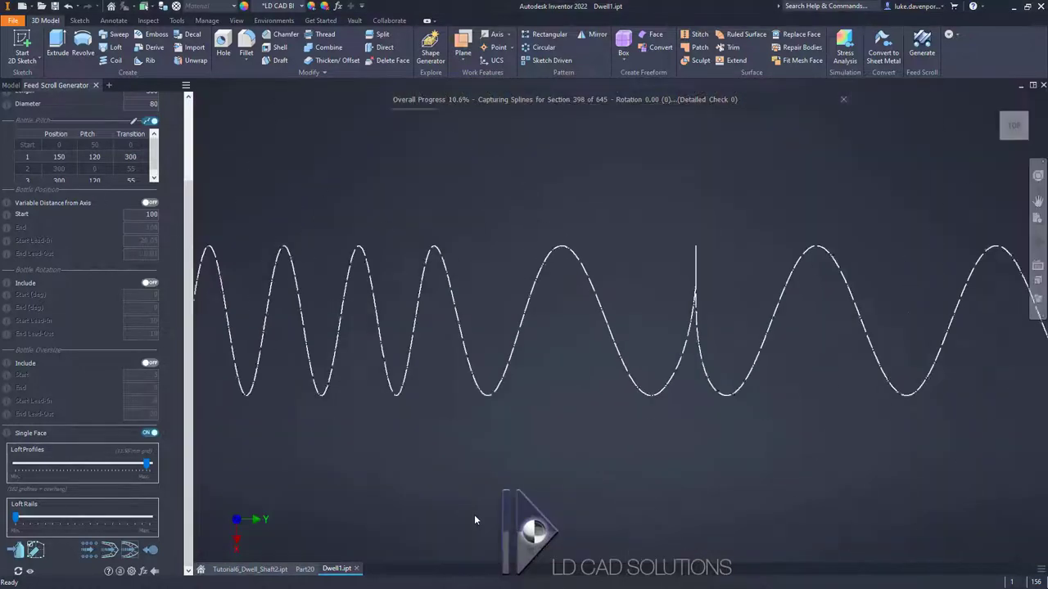
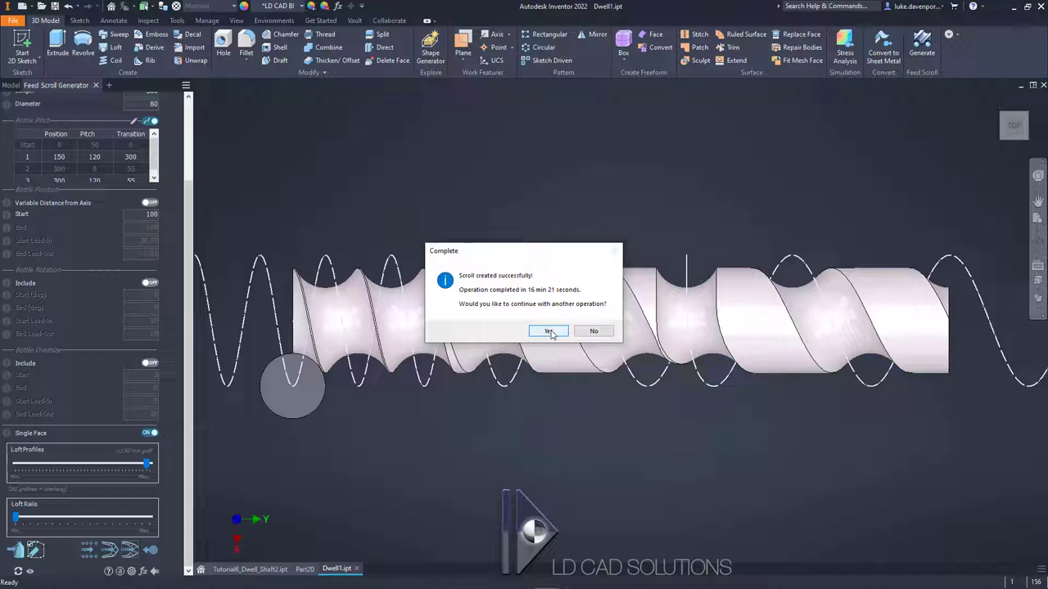
left_click(548, 332)
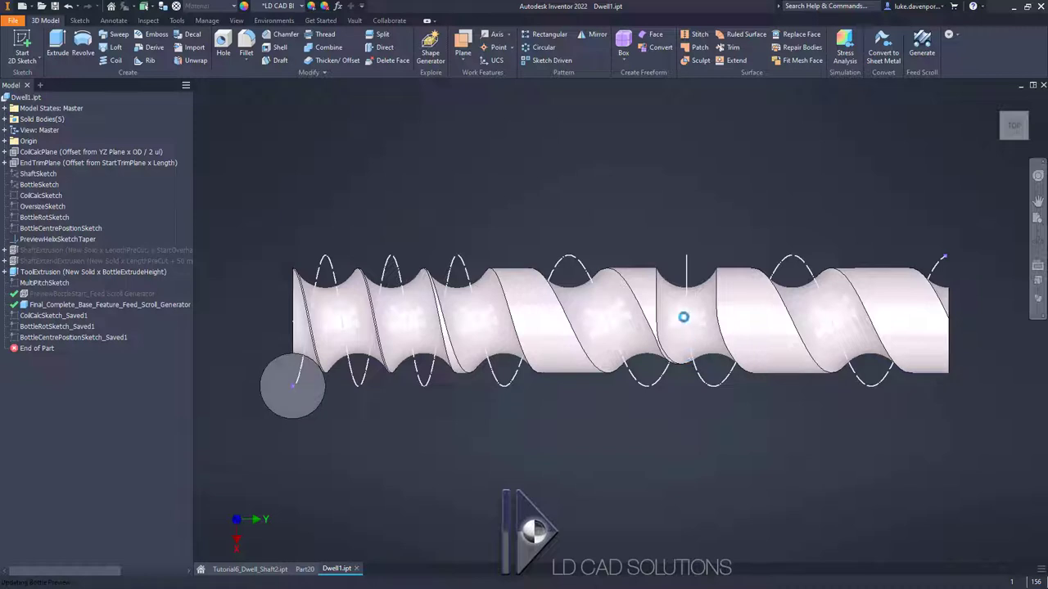
Step: Review the three pitch changes in the generator and create the simulation assembly of the finished shaft with bottles
middle_click_drag(532, 176, 524, 171)
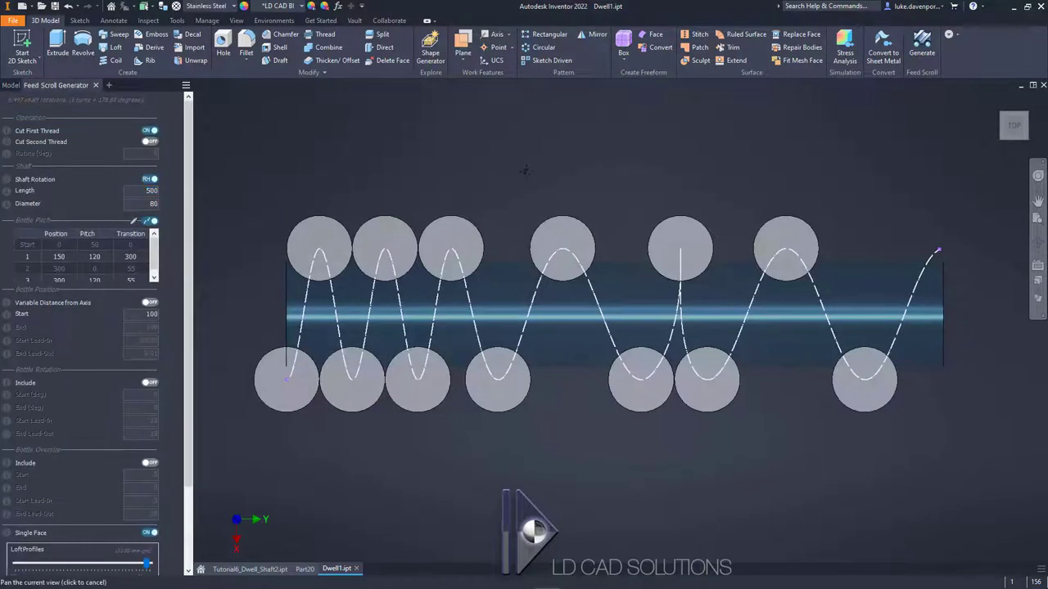
left_click_drag(157, 246, 157, 255)
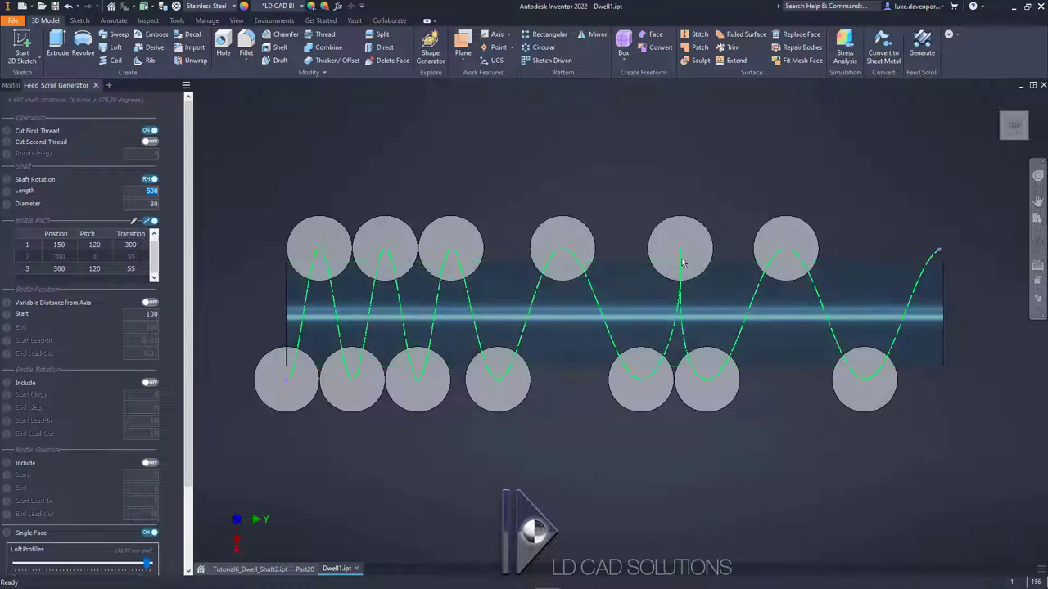
scroll(187, 309, "down", 3)
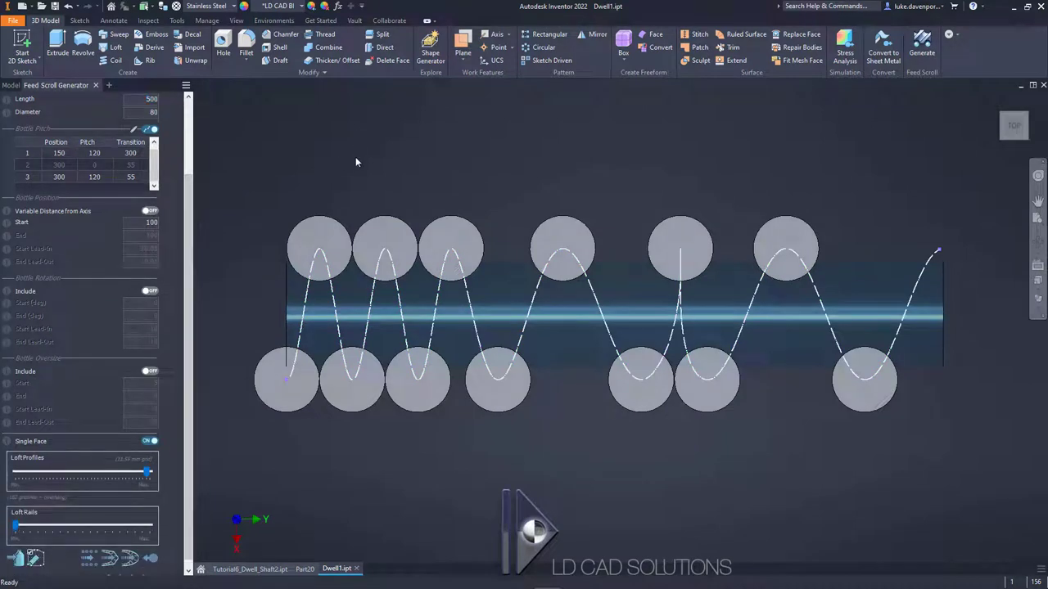
scroll(171, 338, "down", 1)
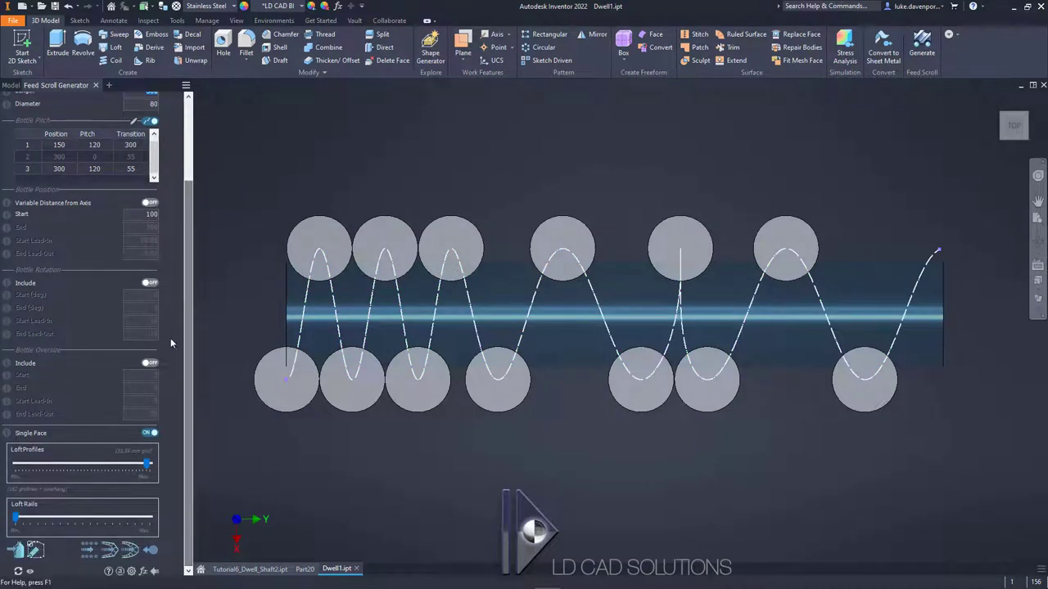
left_click(90, 553)
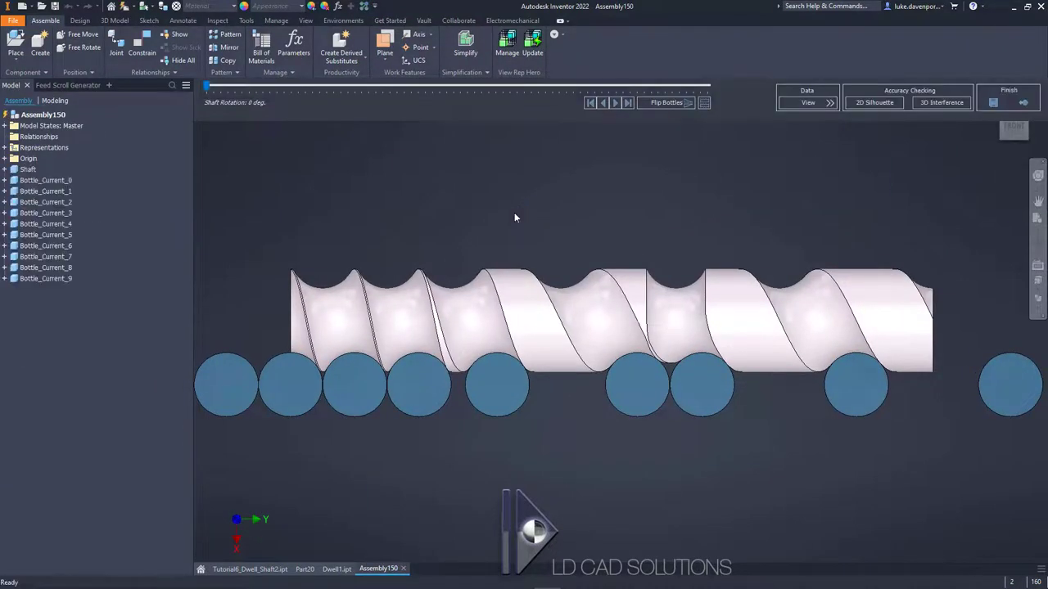
Step: Play the simulation of the bottles moving along the rotating shaft, then replay it from the start
left_click(616, 102)
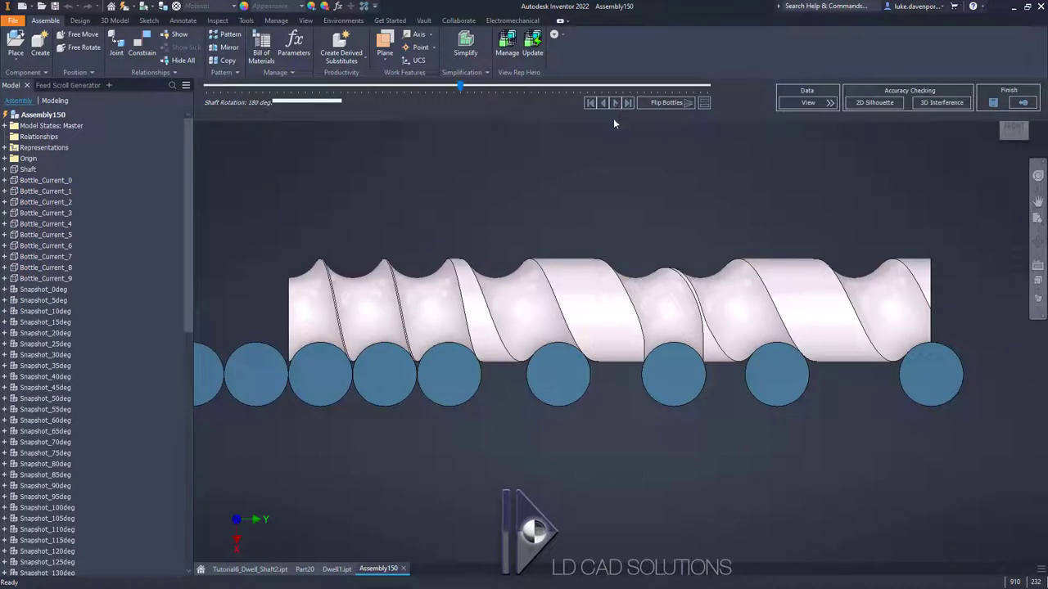
left_click(615, 107)
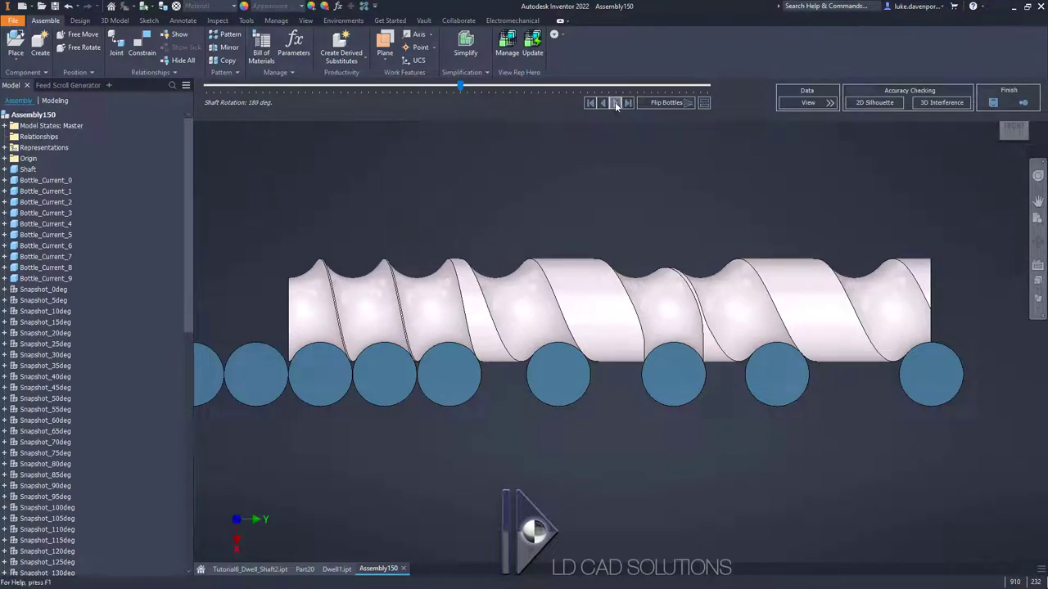
left_click(615, 101)
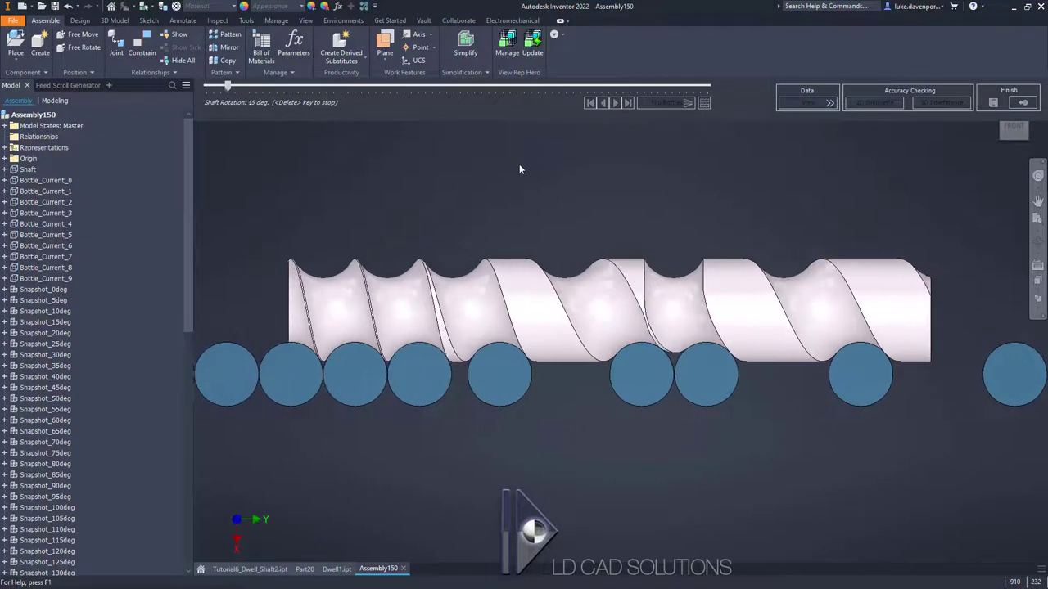